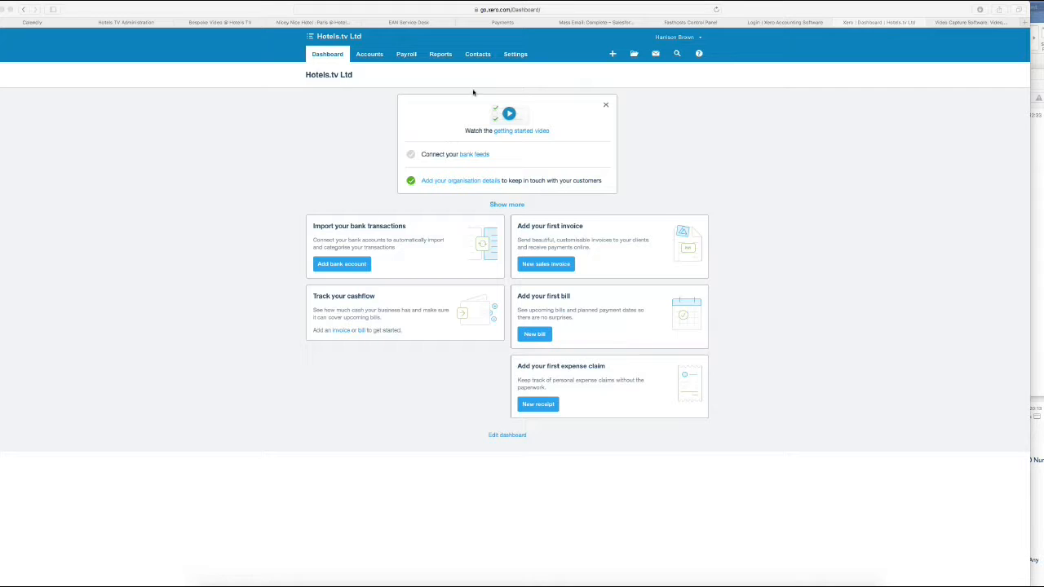
Open the Settings menu on the Hotels.tv Ltd dashboard
left_click(515, 55)
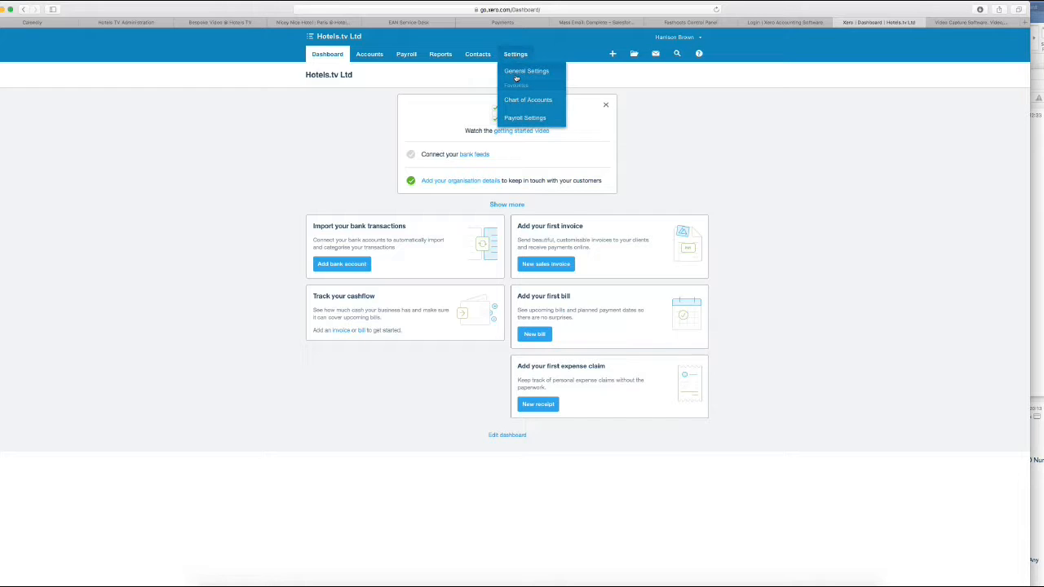
Go to General Settings, then Invoice Settings, and show the Hotels.tv Invoice theme options
left_click(516, 74)
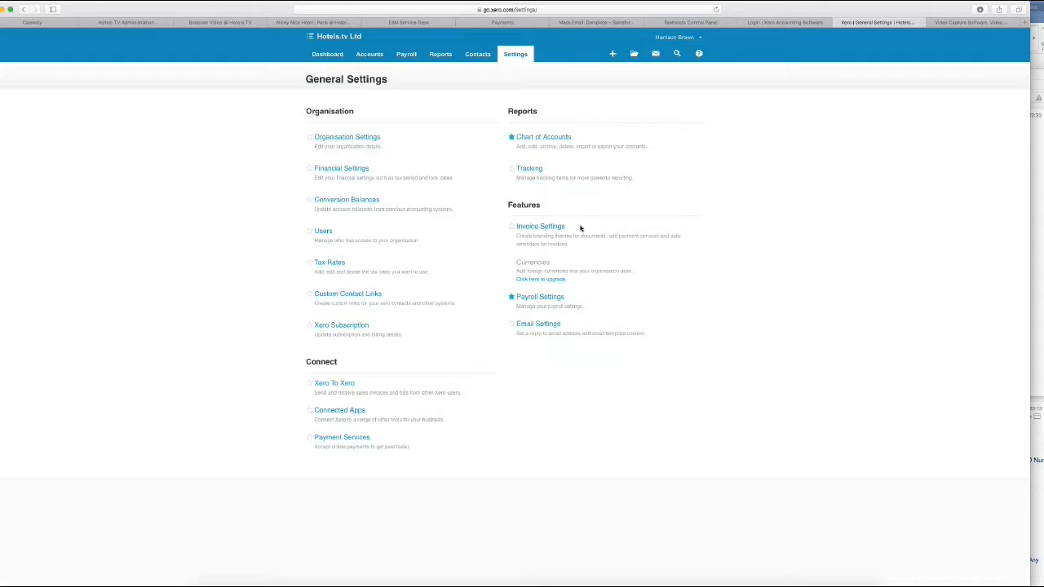
left_click_drag(580, 228, 516, 225)
left_click(516, 225)
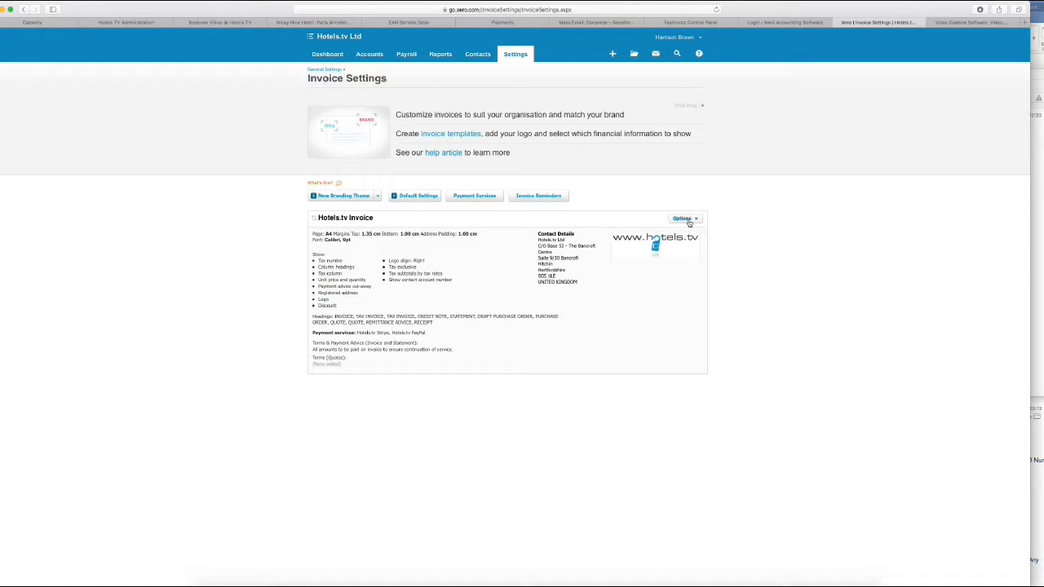
left_click(685, 218)
left_click(680, 234)
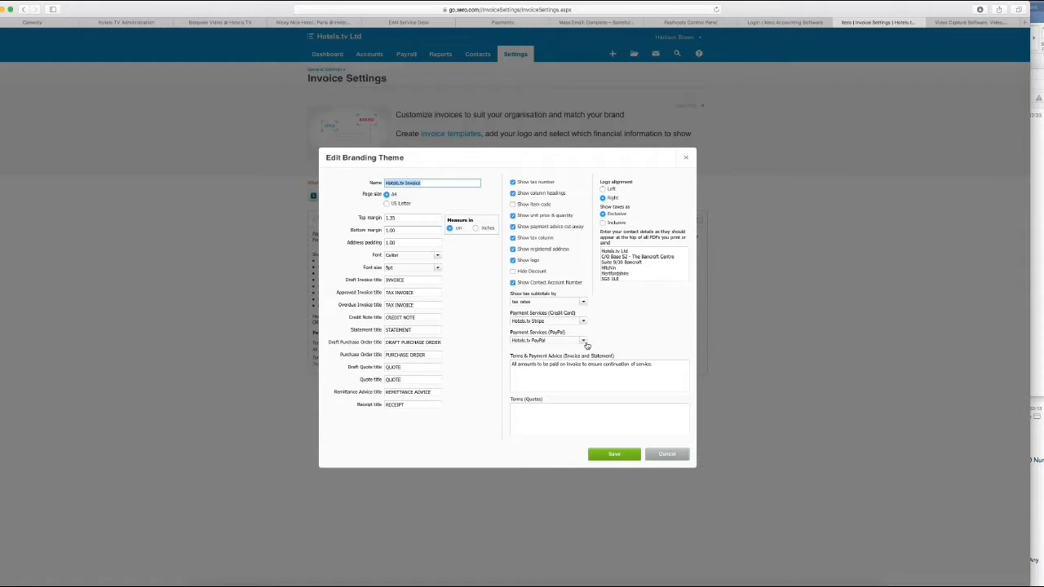
left_click(659, 365)
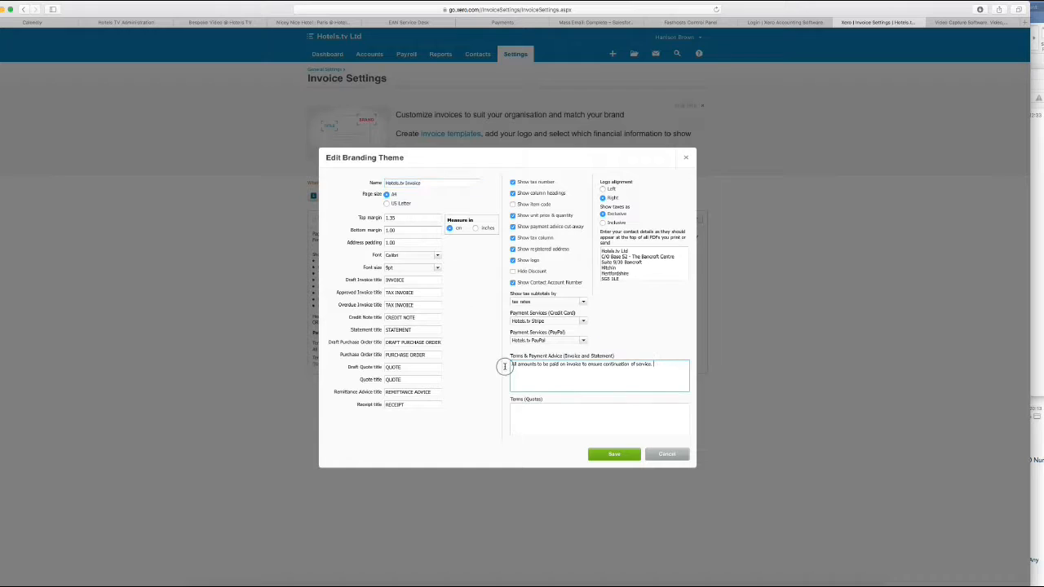
key("super+a")
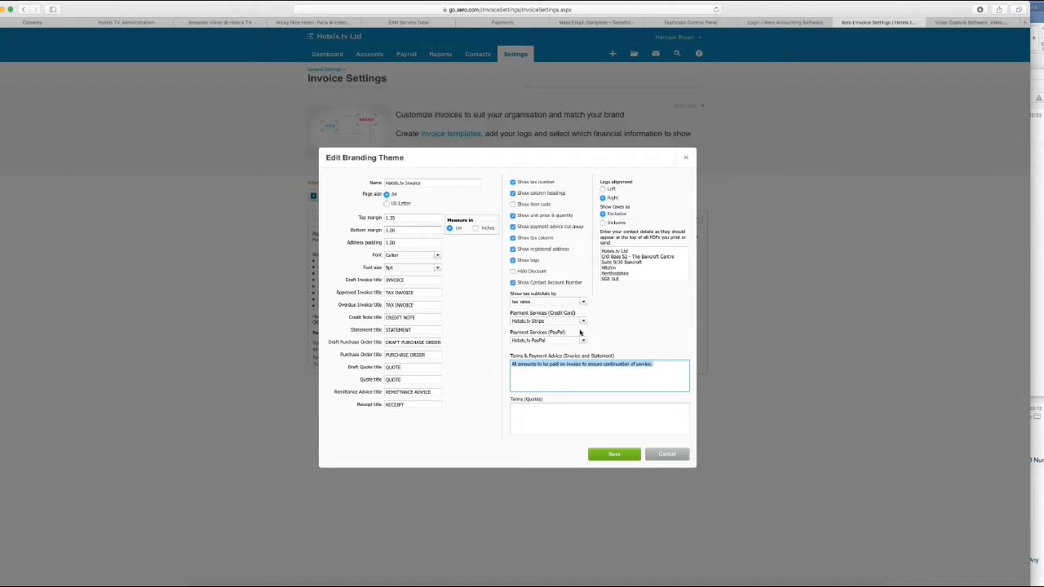
mouse_move(630, 213)
left_mouse_down()
mouse_move(602, 208)
mouse_move(629, 227)
mouse_move(595, 210)
mouse_move(630, 221)
left_mouse_up()
left_click(647, 211)
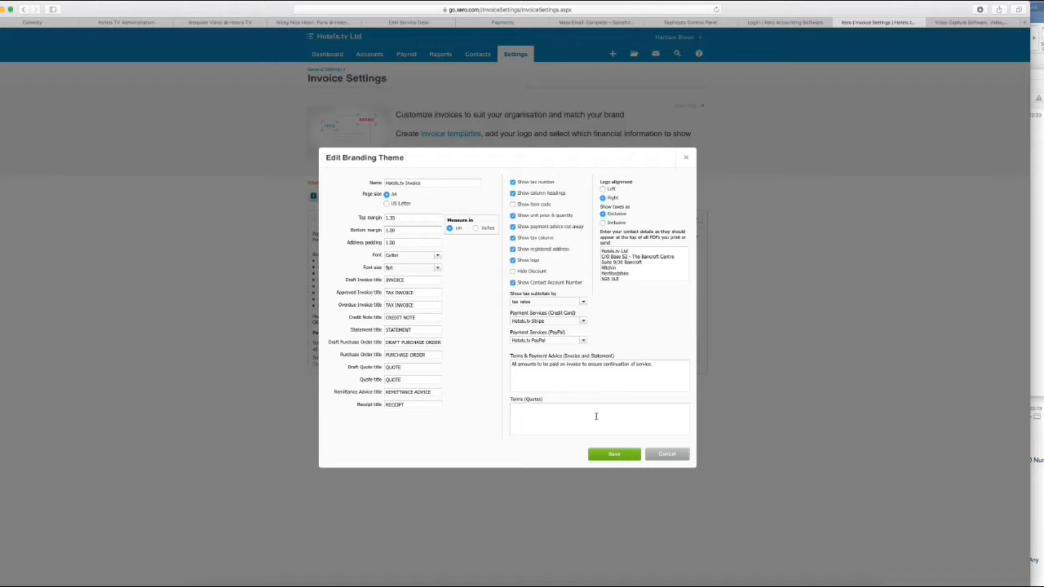
left_click(667, 454)
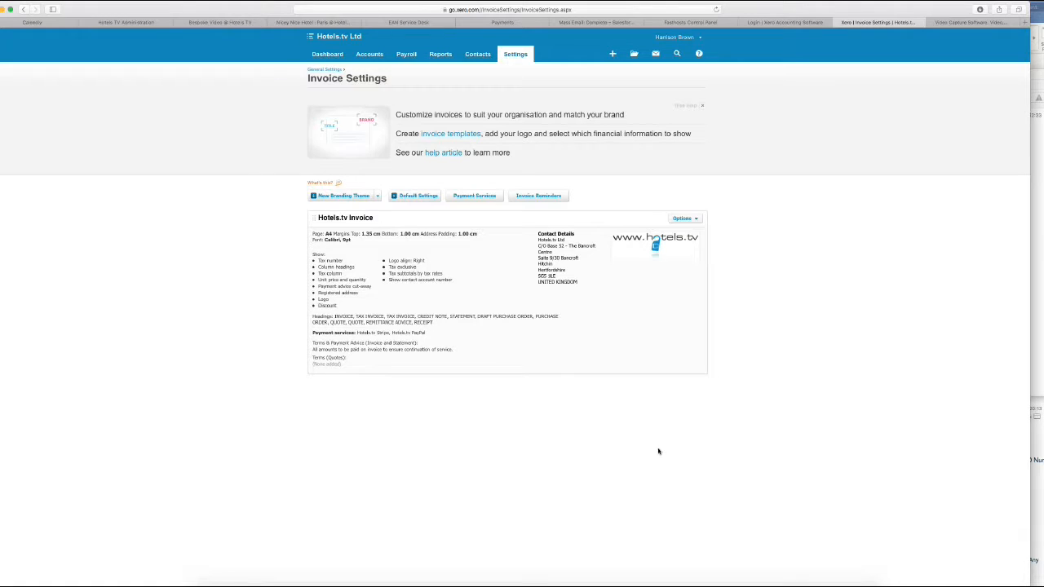
Go to the Sales dashboard from the Accounts menu
left_click(369, 55)
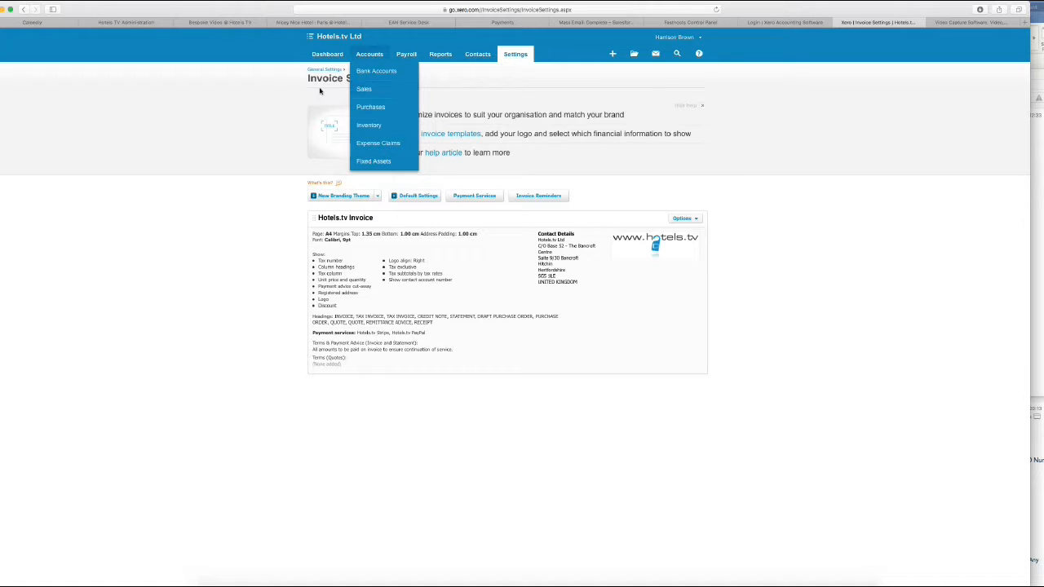
mouse_move(369, 57)
left_click(364, 90)
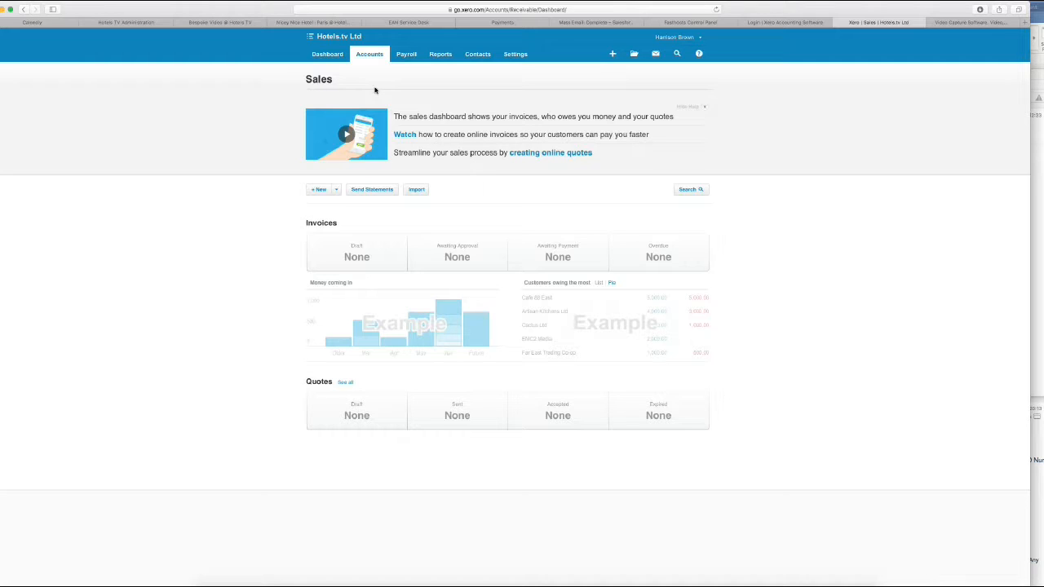
left_click(479, 56)
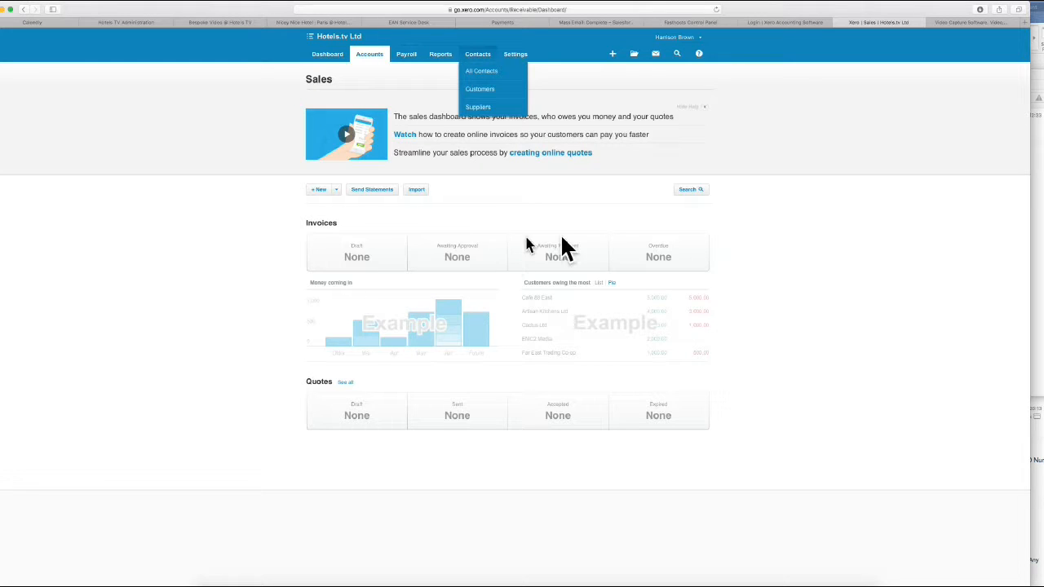
Add a new contact with its name, primary person's name and e-mail address, then save it
left_click(482, 74)
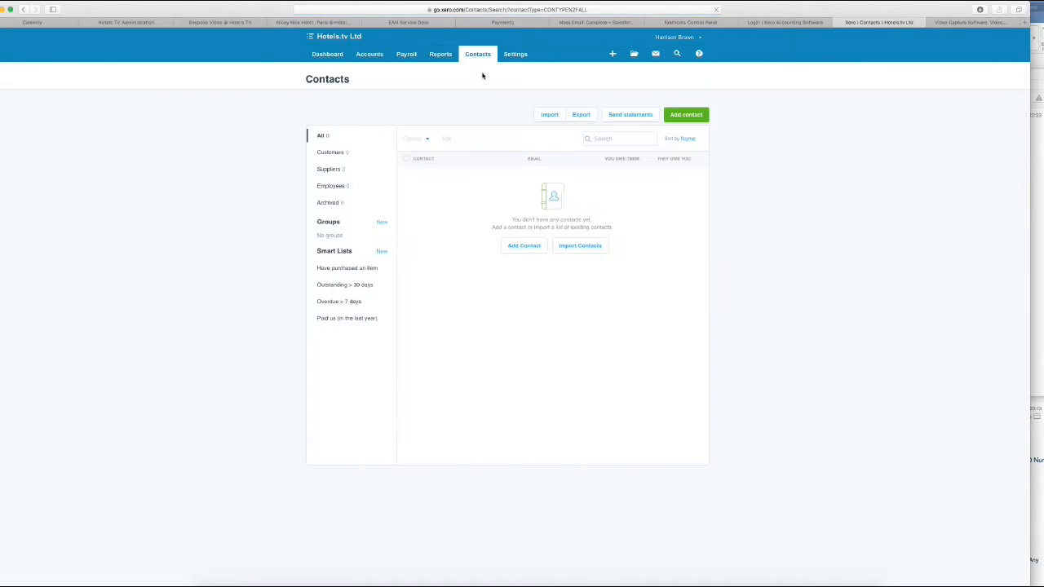
left_click(687, 116)
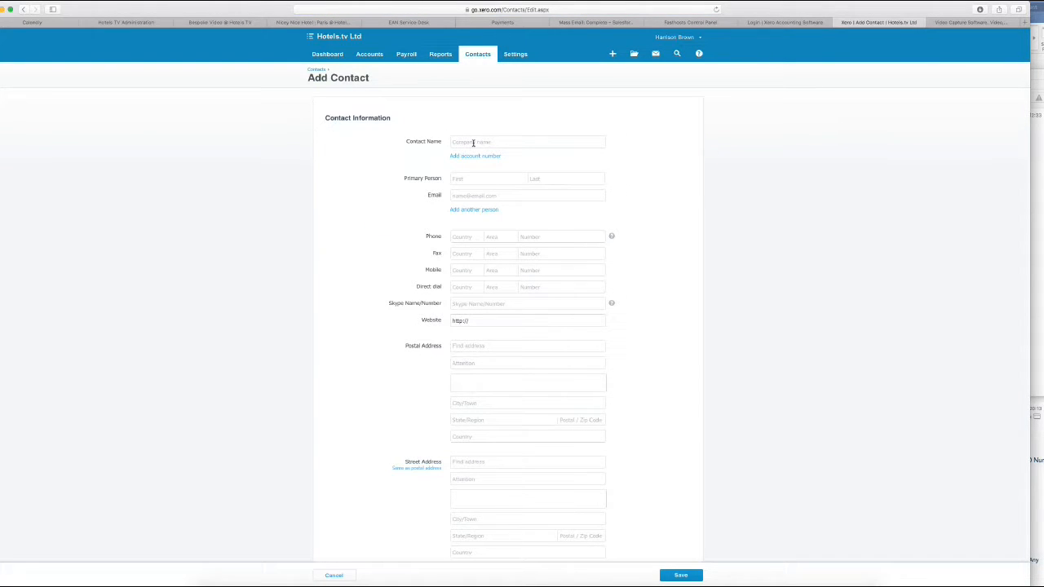
type("Harrison")
key("Tab")
left_click(469, 199)
left_click(682, 575)
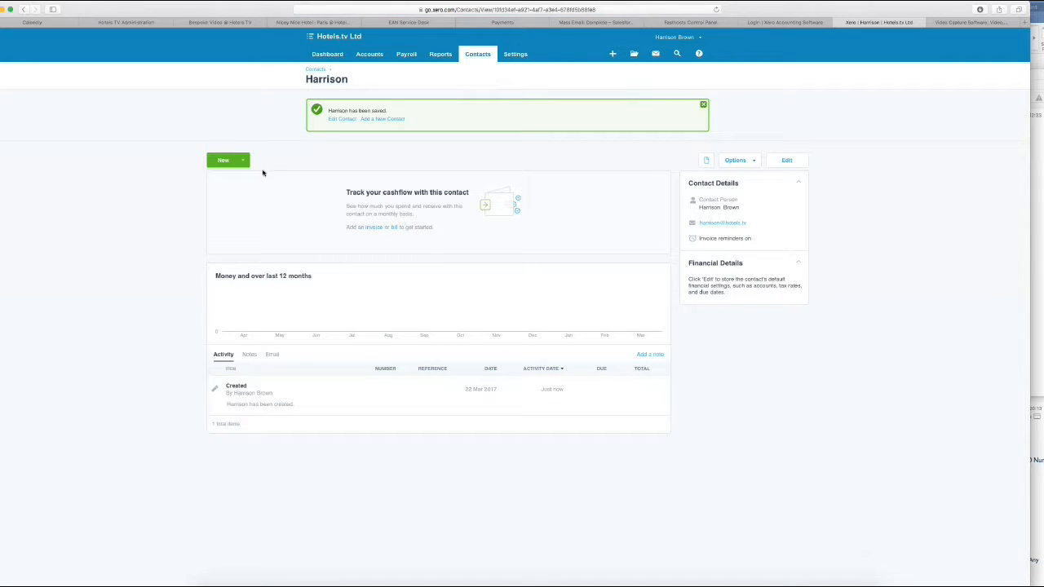
Start a new sales invoice for the new contact, keeping it as the recipient
left_click(242, 159)
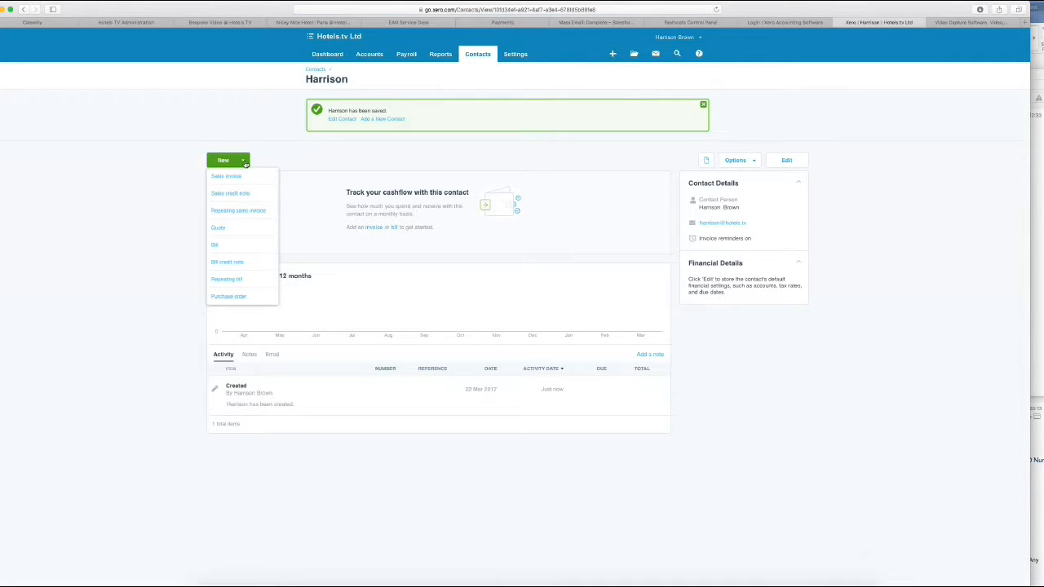
left_click(237, 177)
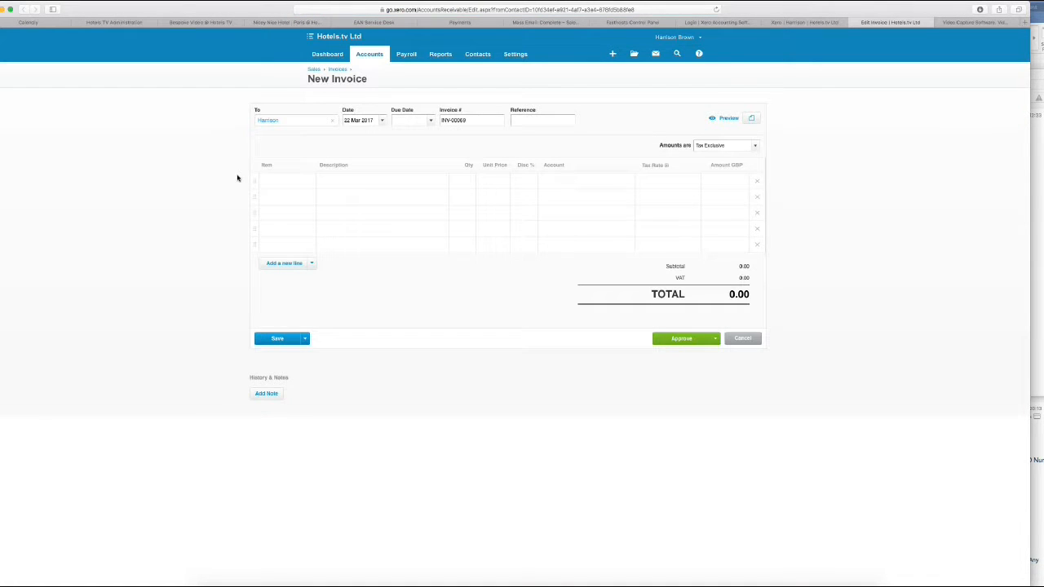
left_click(283, 121)
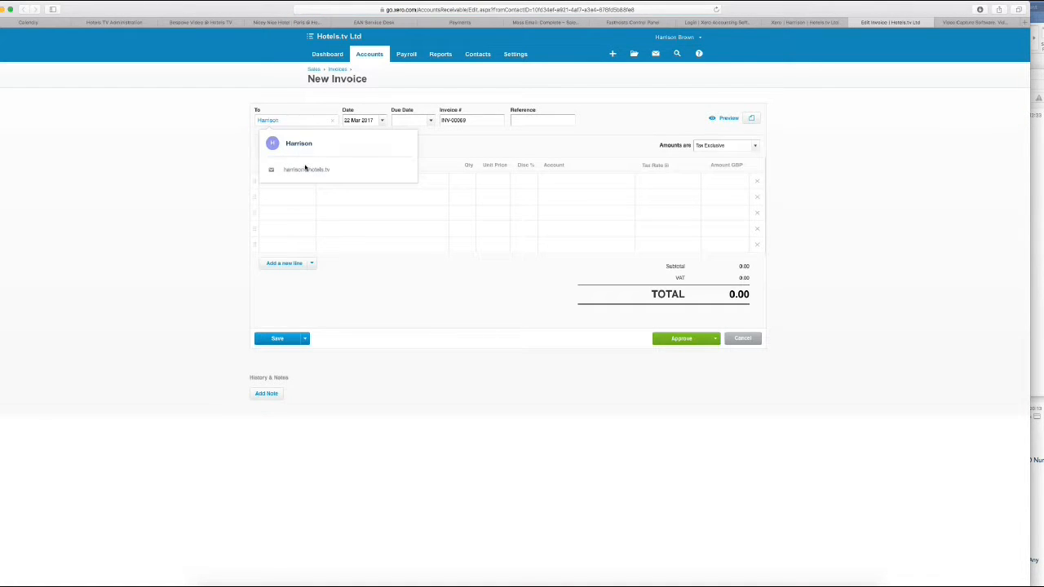
left_click(309, 139)
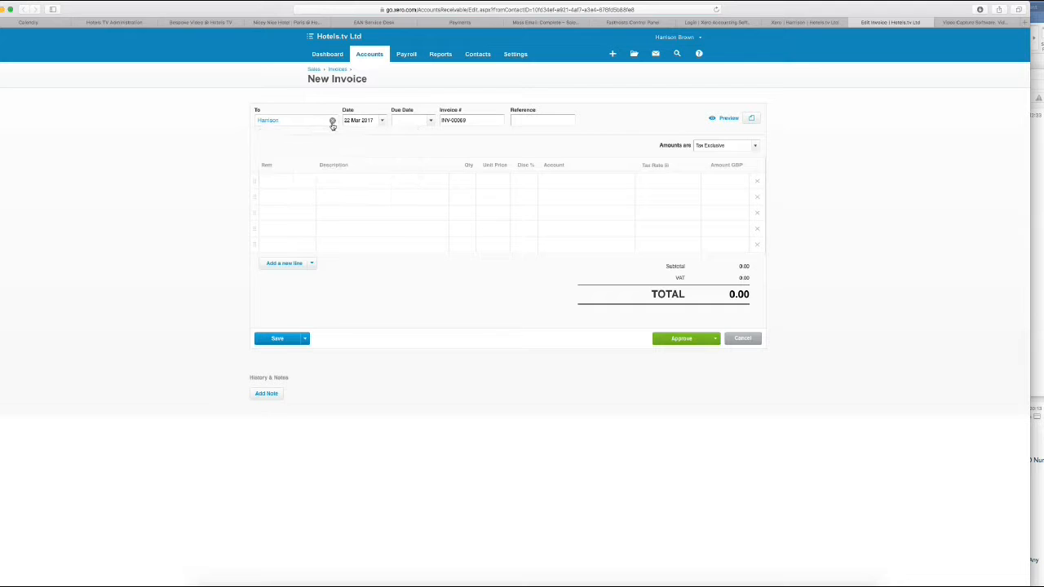
Set the invoice due date to 22 Mar 2017 and the reference to Rezagent
left_click(432, 121)
left_click(470, 229)
left_click(530, 121)
left_click(303, 181)
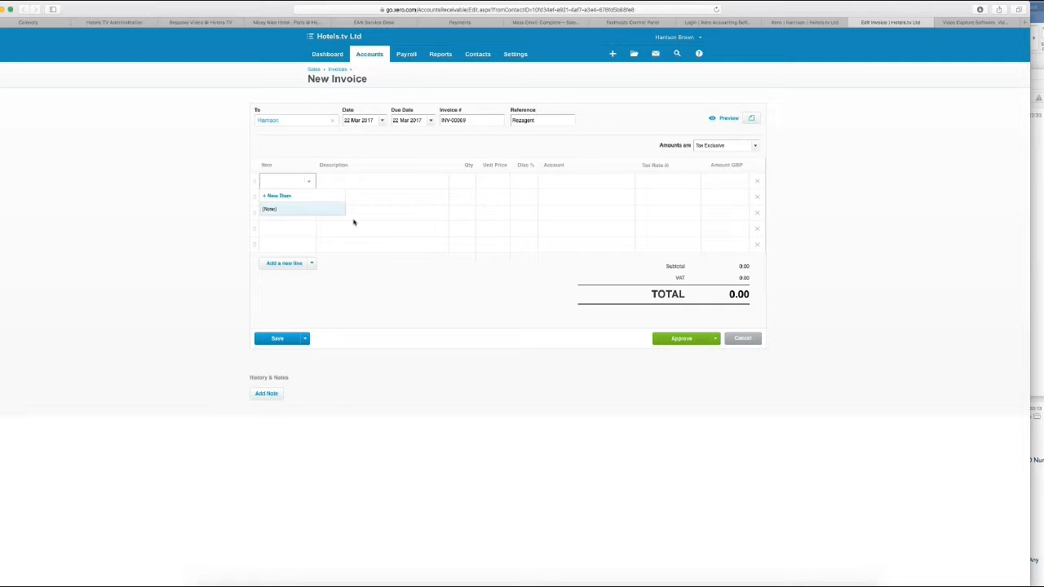
Create a new item for the first line named 'Hosting / License Subscription'
left_click(283, 196)
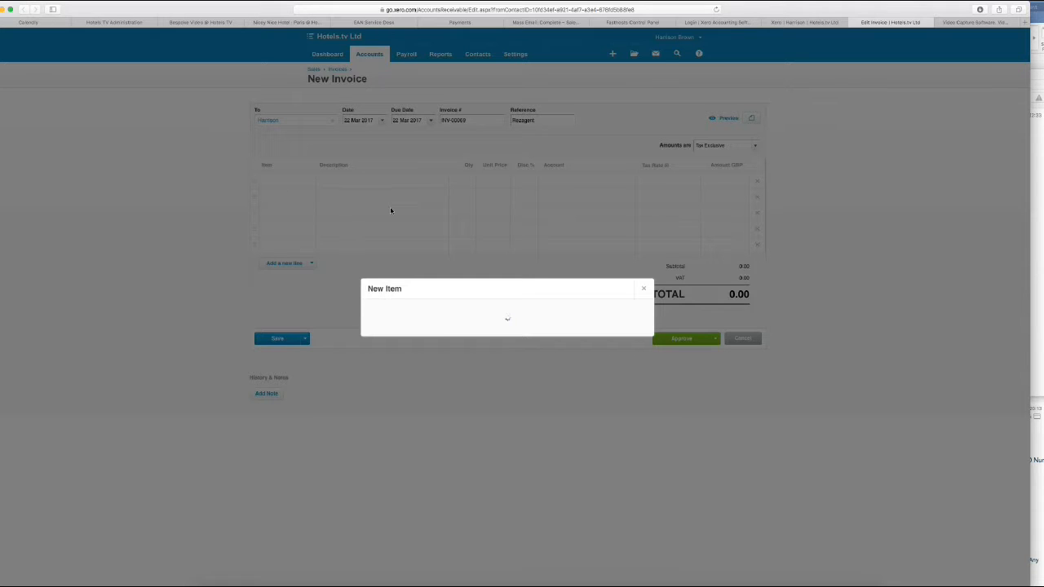
left_click(460, 233)
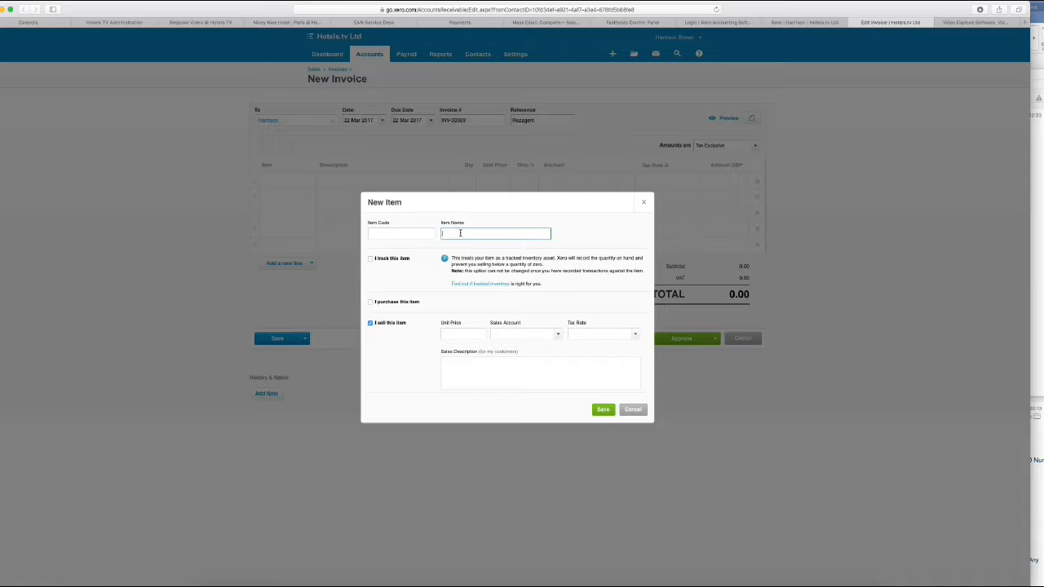
type("Hosting | Licence Subscription")
left_click(460, 233)
type("/")
Give the item unit price 80, sales account 200 - Sales and 20% VAT on Income
left_click(467, 334)
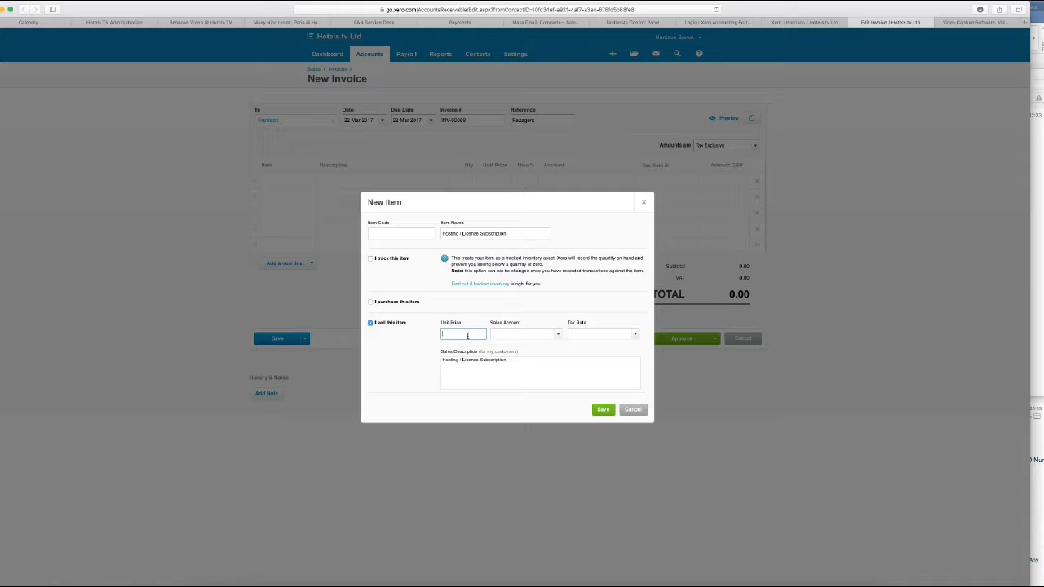
type("80")
left_click(555, 335)
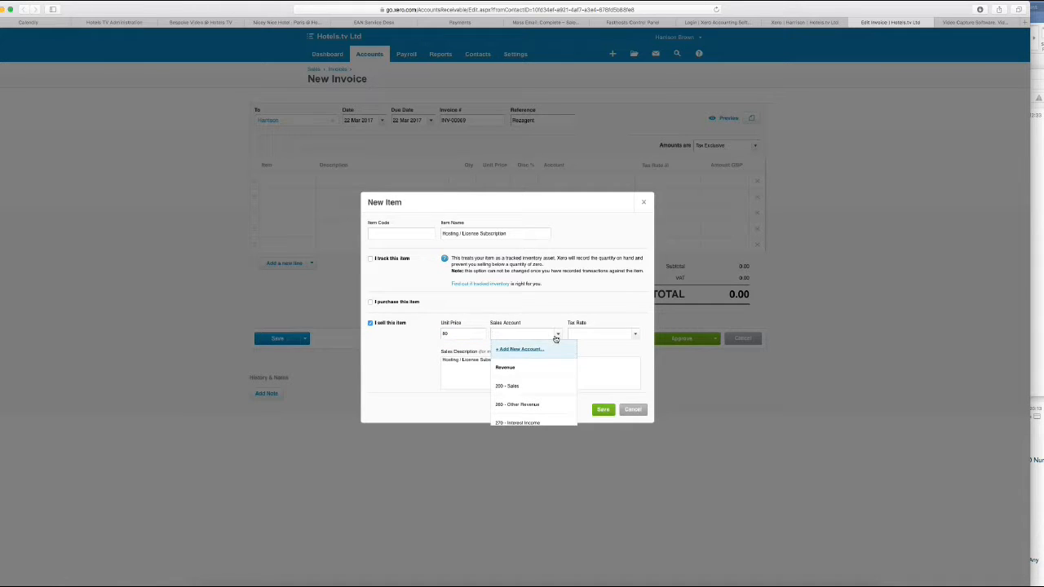
left_click(530, 386)
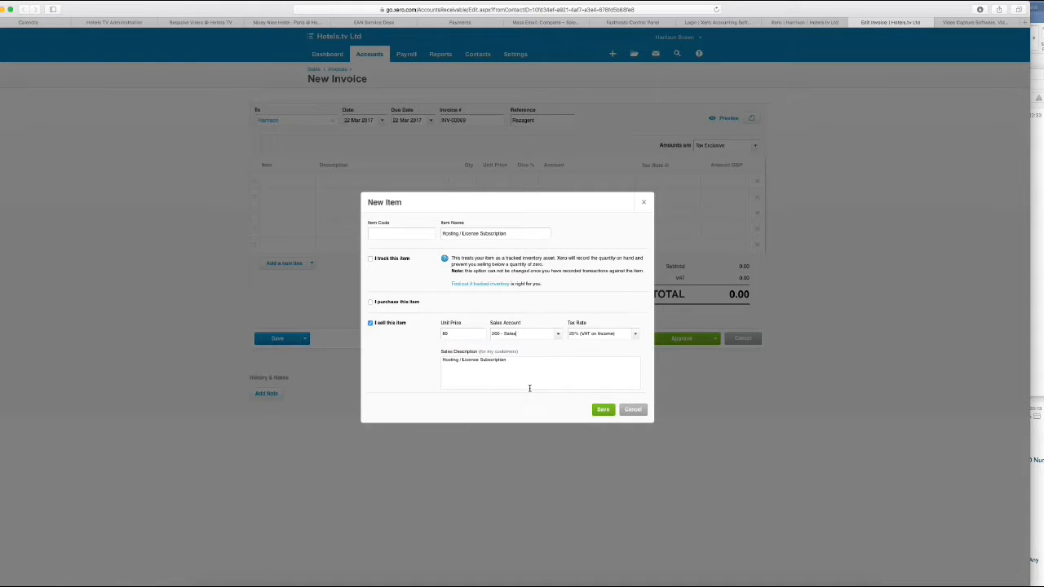
left_click(634, 337)
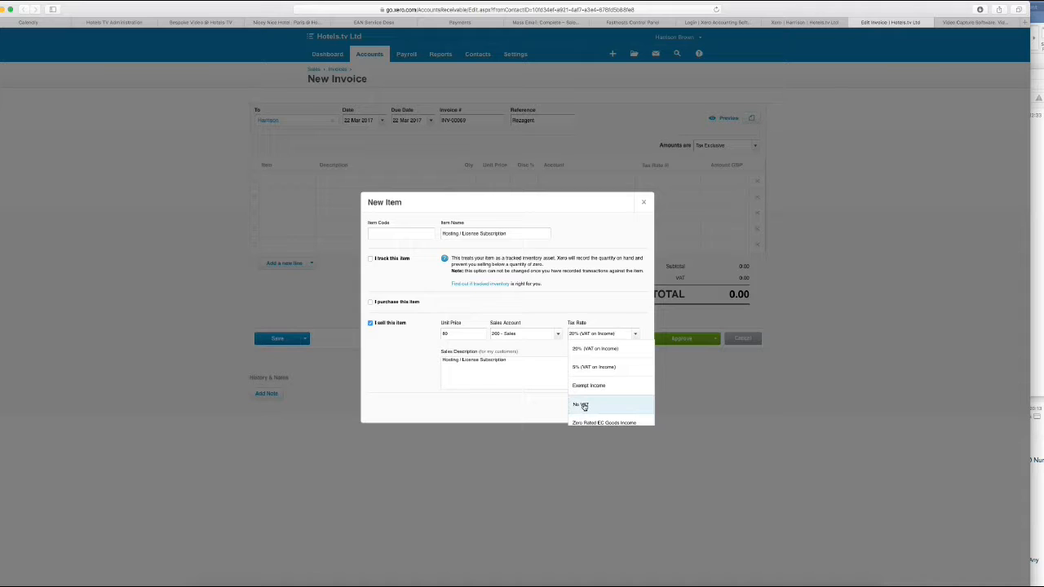
left_click(611, 349)
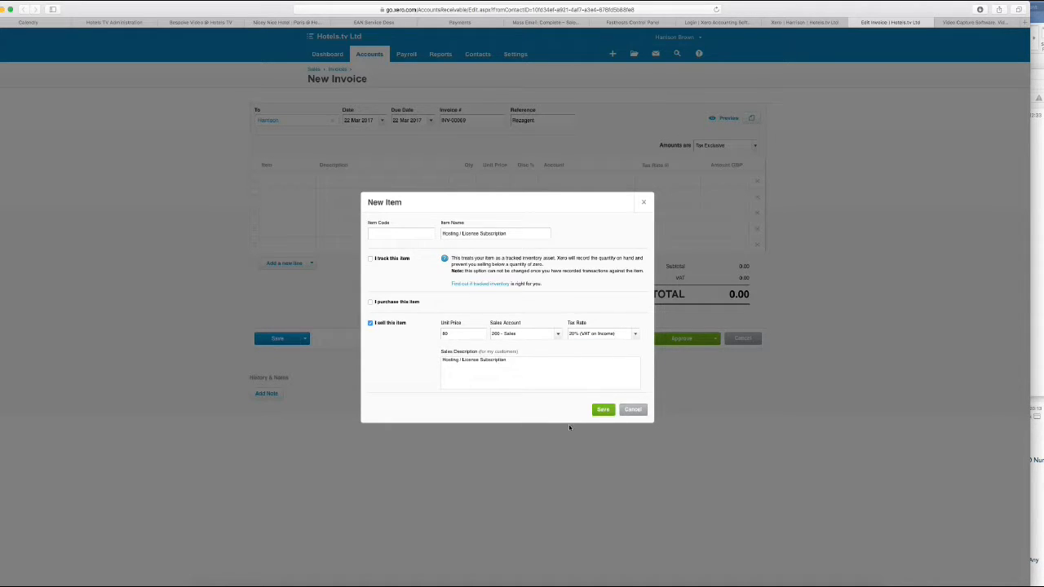
left_click(592, 411)
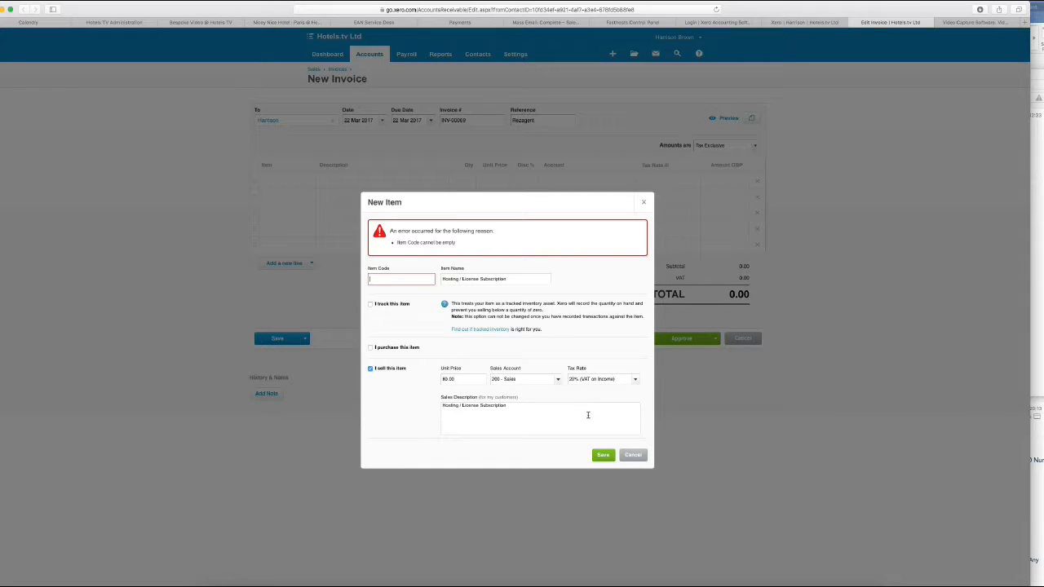
left_click(396, 280)
Save the item with code 0001 and keep 0001: Hosting / License Subscription on the first line
type("0001")
left_click(601, 455)
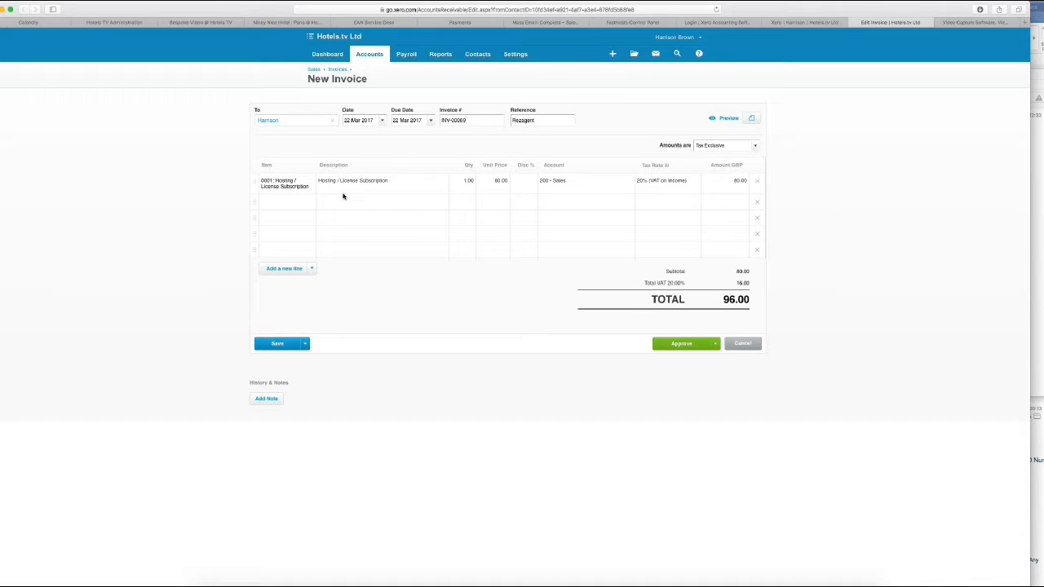
left_click(308, 184)
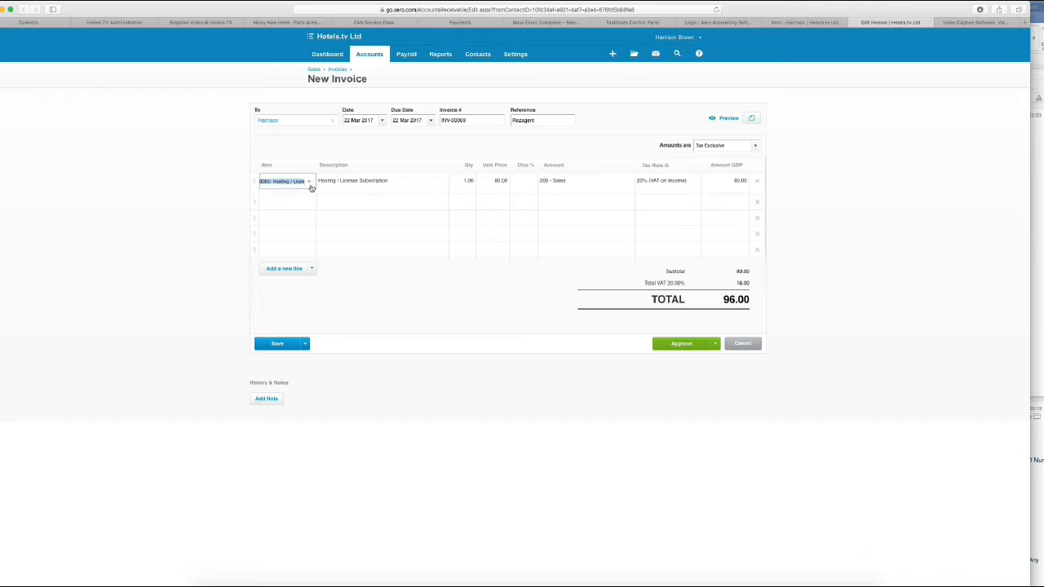
left_click(310, 185)
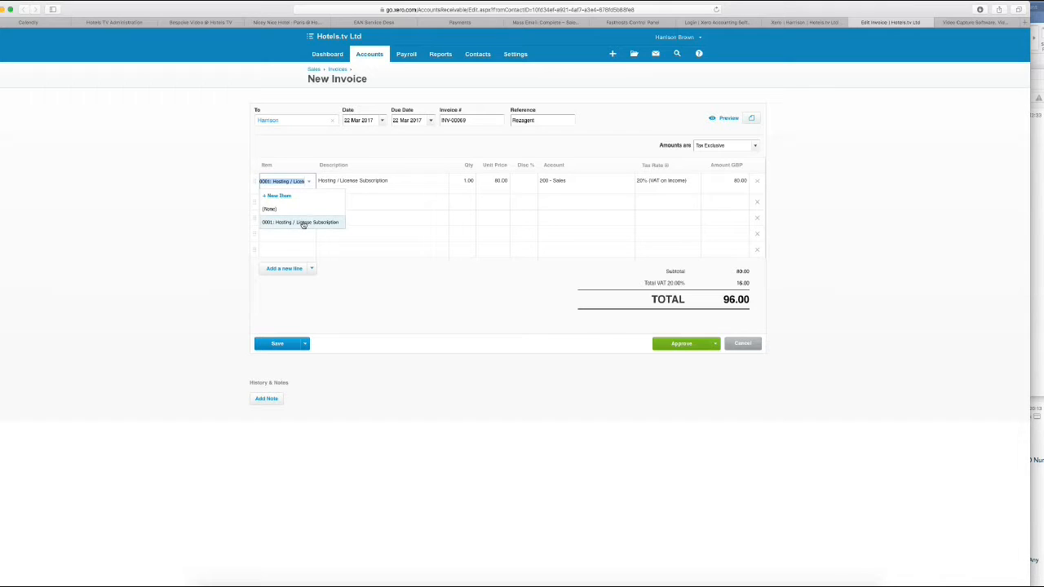
left_click(424, 183)
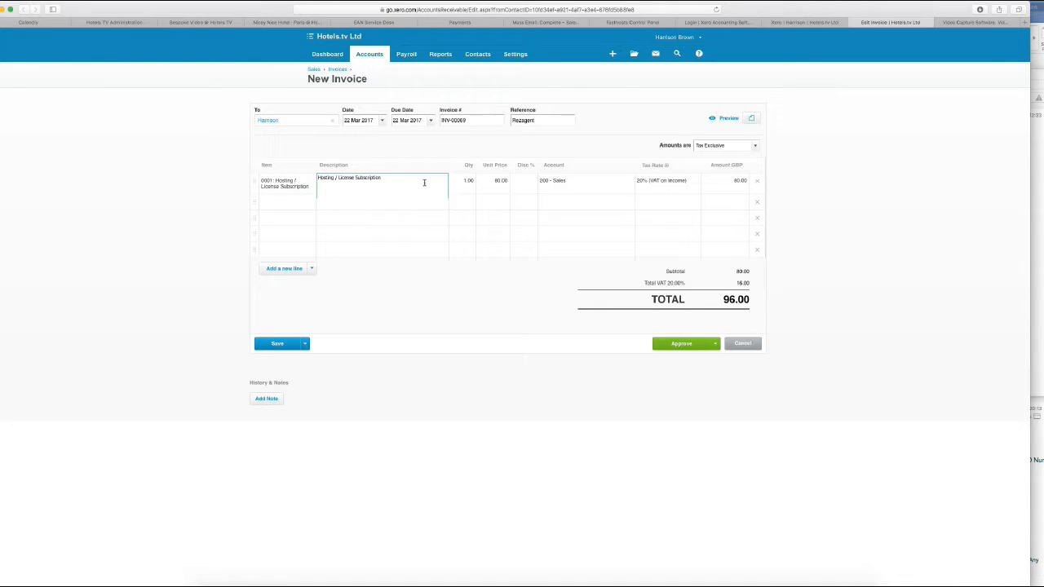
left_click(307, 203)
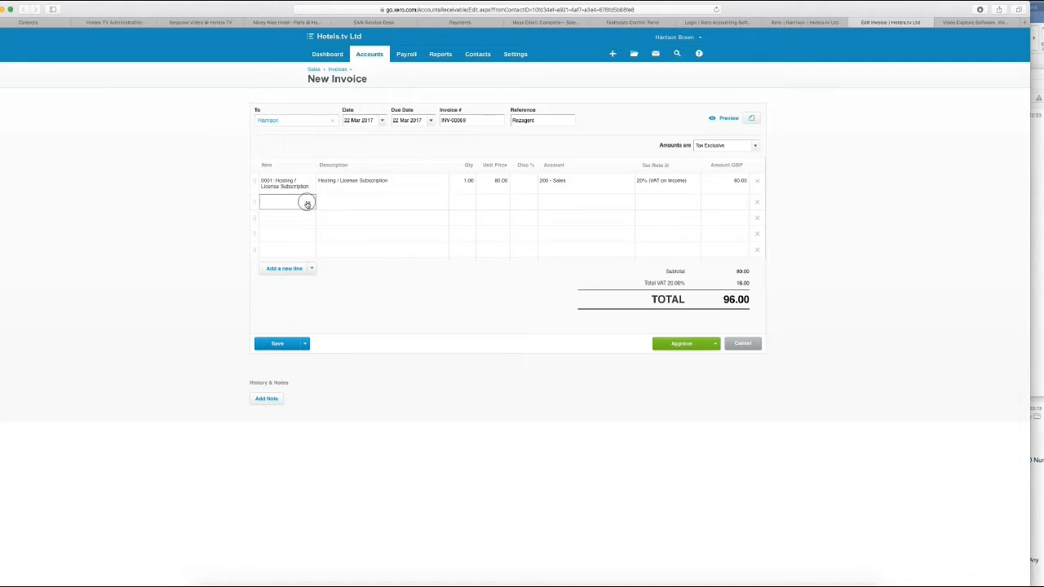
Create item 0002 Support Fee at 80.00 in account 200 - Sales as the second line
left_click(277, 216)
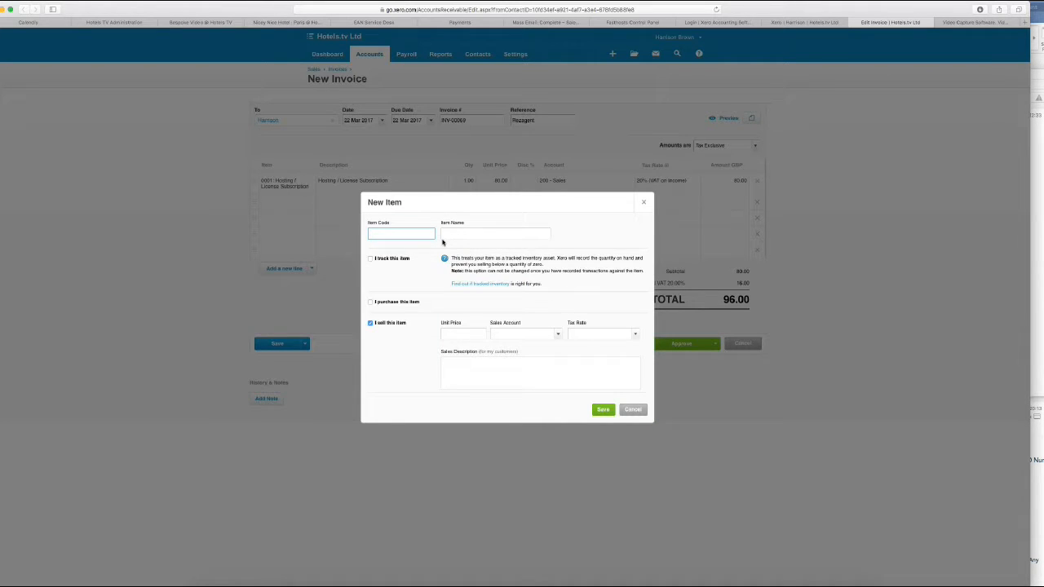
left_click(533, 235)
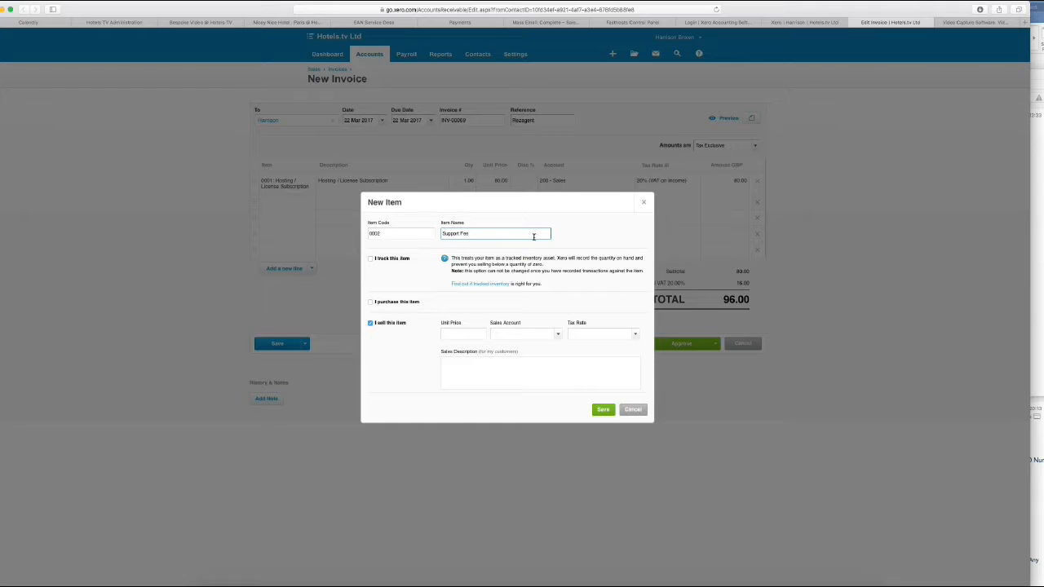
left_click(469, 333)
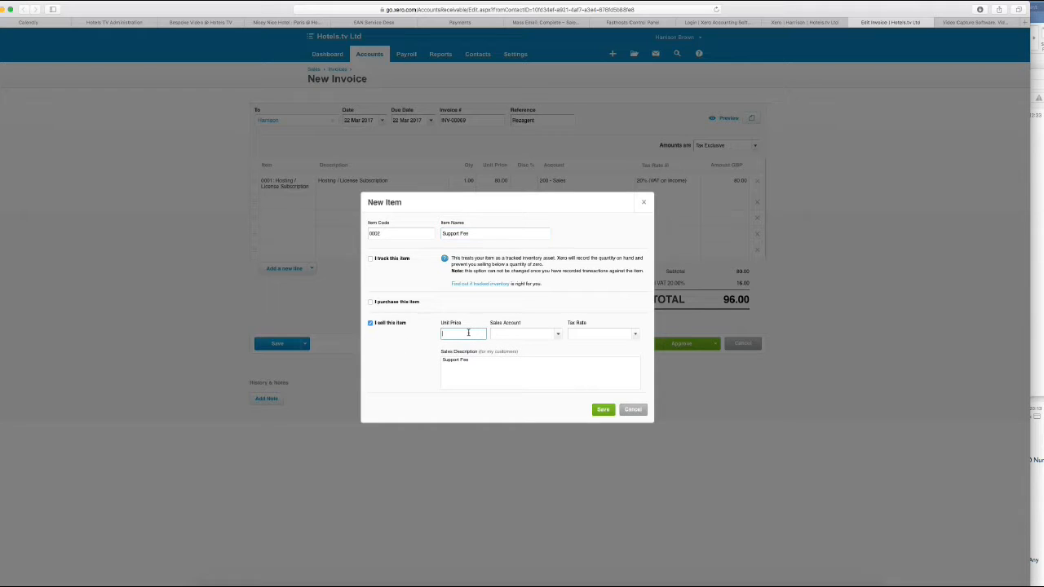
left_click(559, 332)
left_click(530, 384)
triple_click(474, 361)
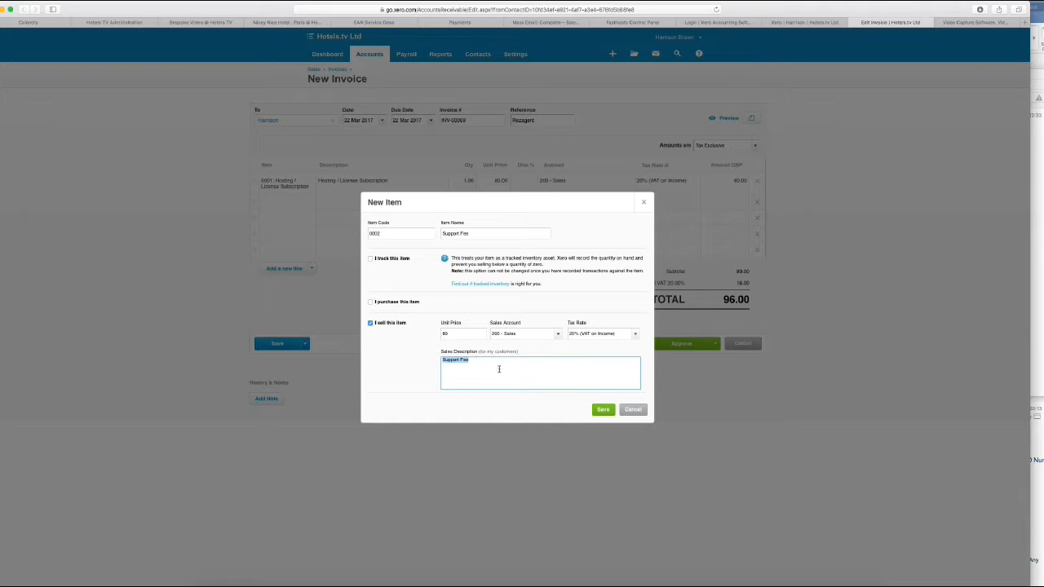
left_click(604, 409)
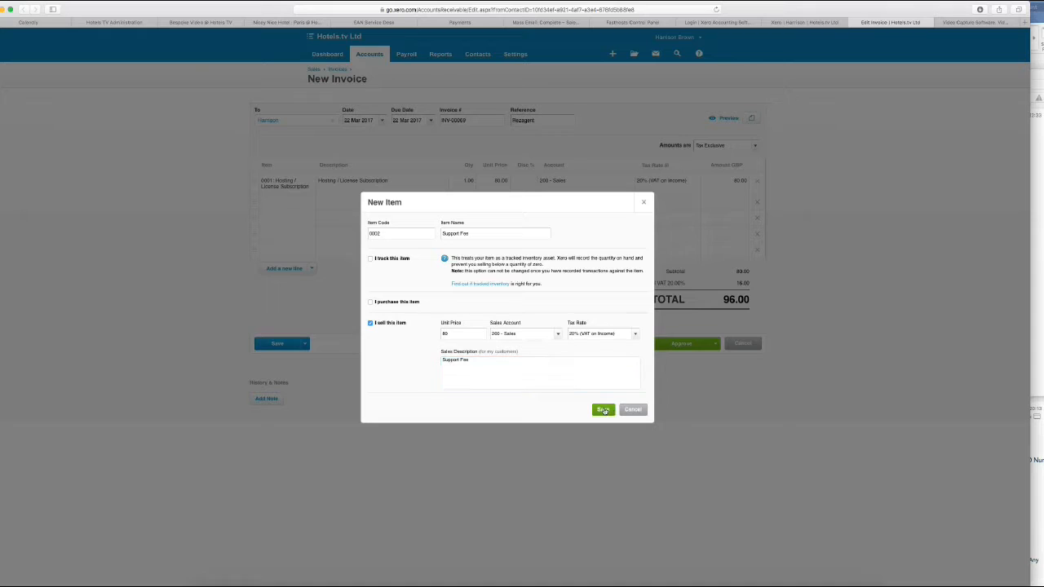
left_click(310, 220)
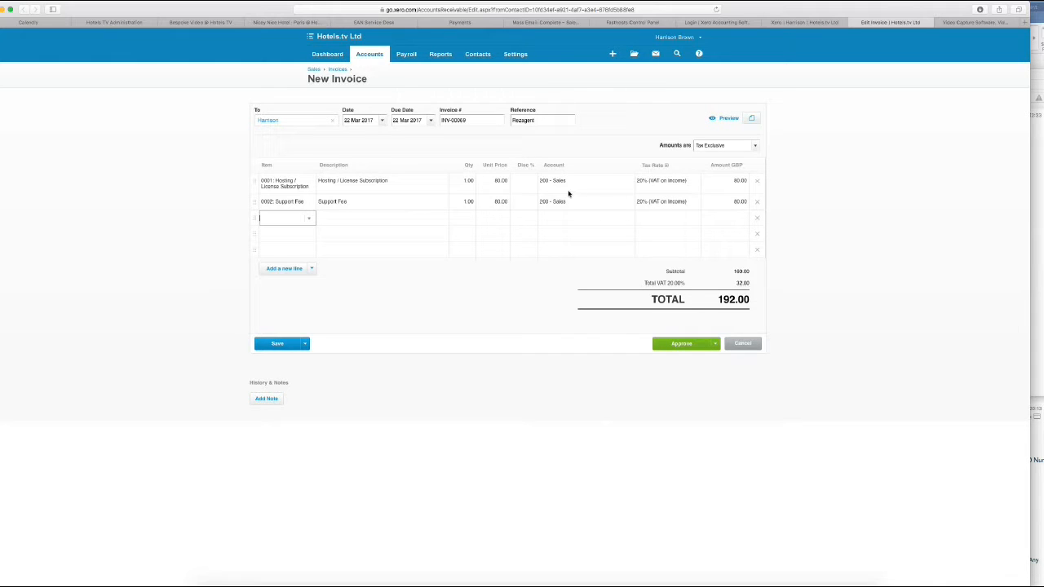
Set both lines to No VAT for a 160.00 total and submit the invoice for approval
left_click(651, 184)
left_click(693, 181)
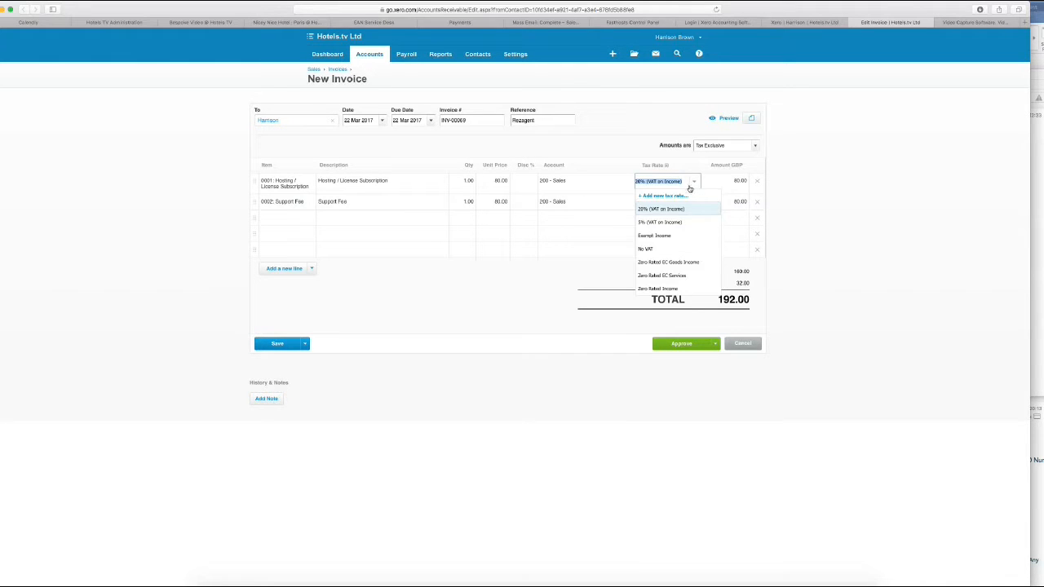
left_click(666, 250)
left_click(657, 203)
left_click(693, 202)
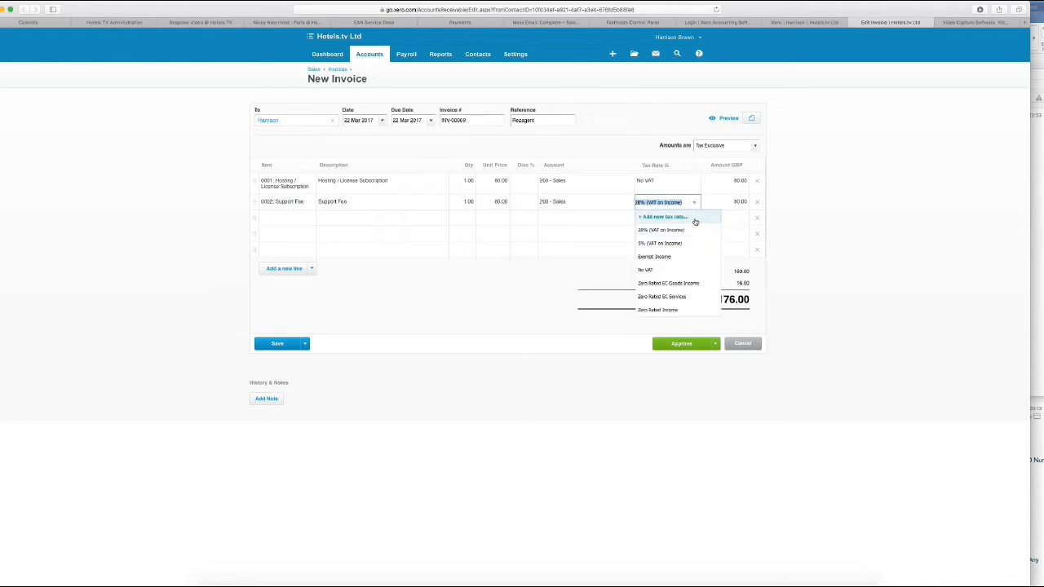
left_click(670, 269)
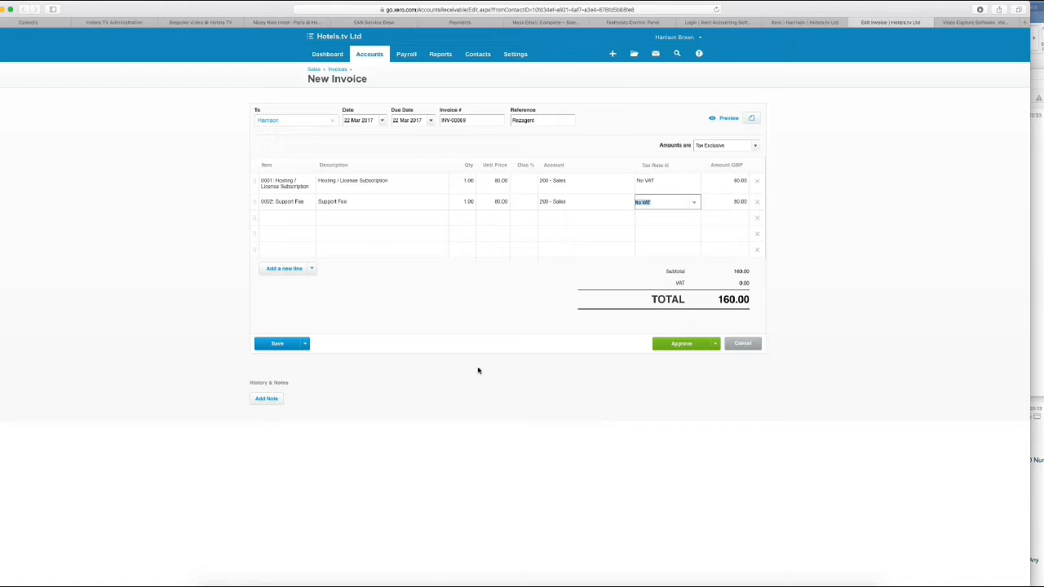
left_click(305, 343)
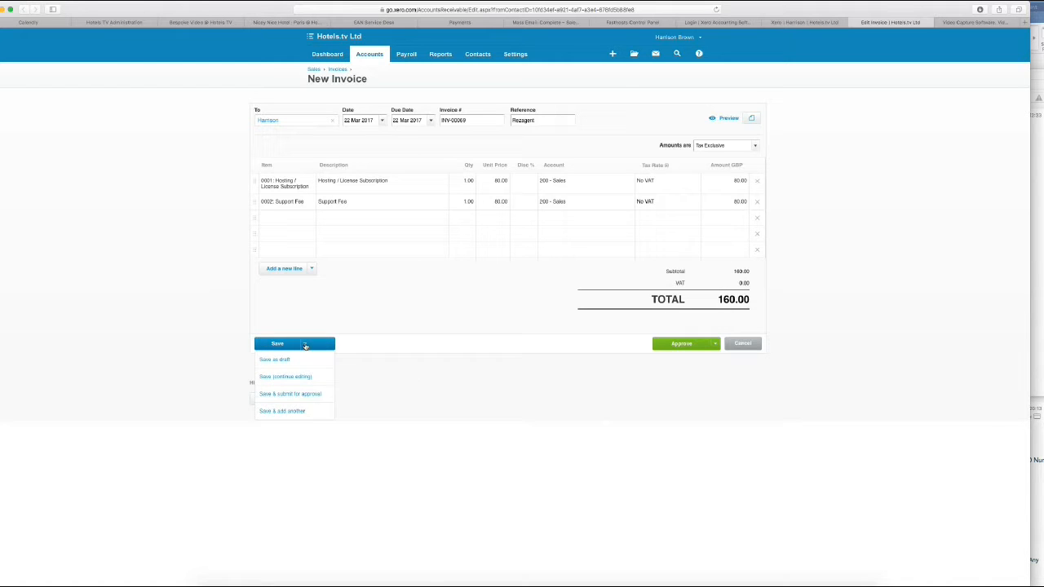
left_click(292, 394)
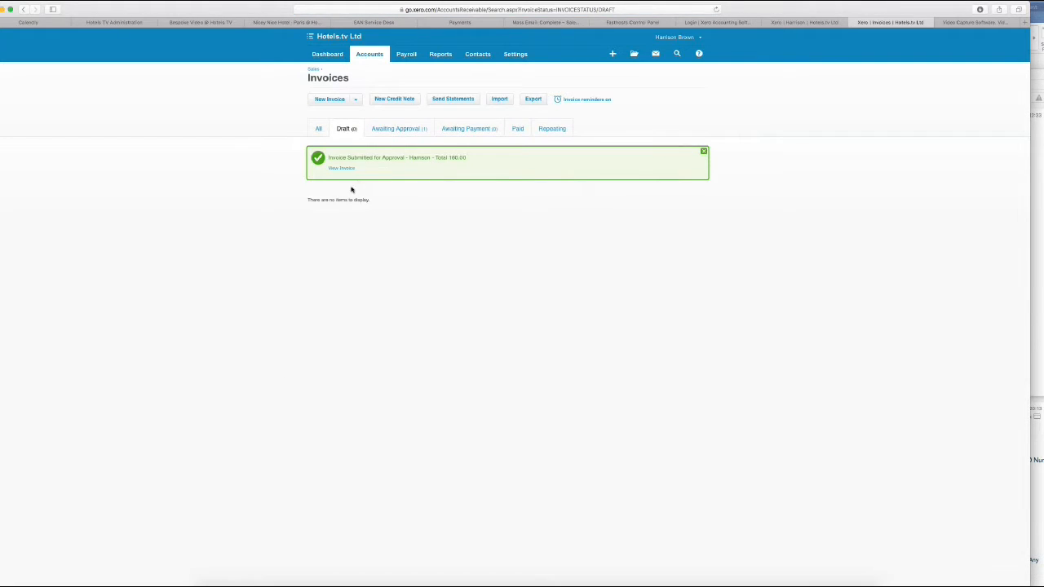
Open invoice INV-00069 from the confirmation banner
left_click(343, 168)
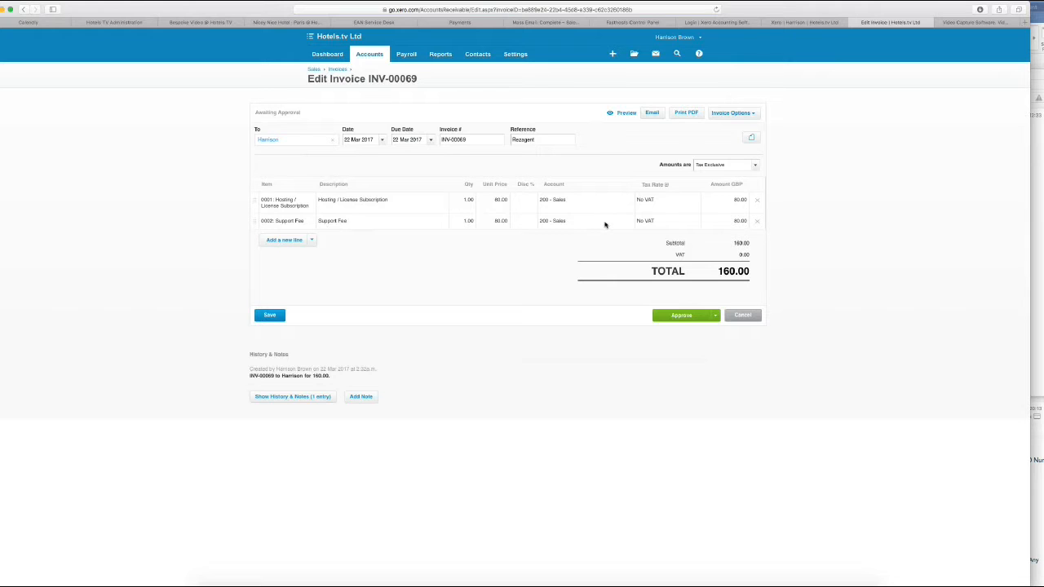
Preview INV-00069 as the customer will see it, then start emailing it
left_click(620, 113)
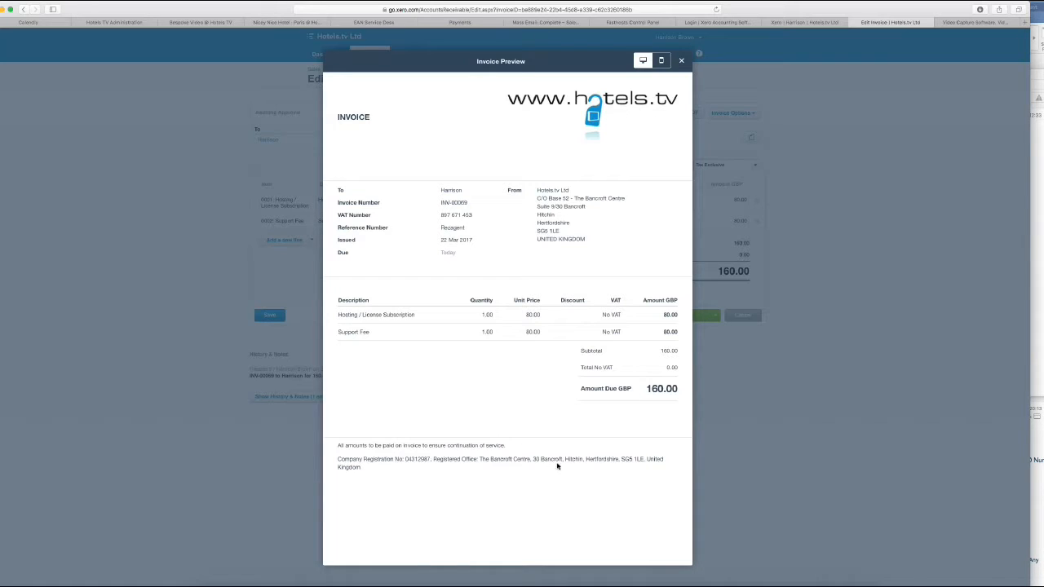
left_click(682, 62)
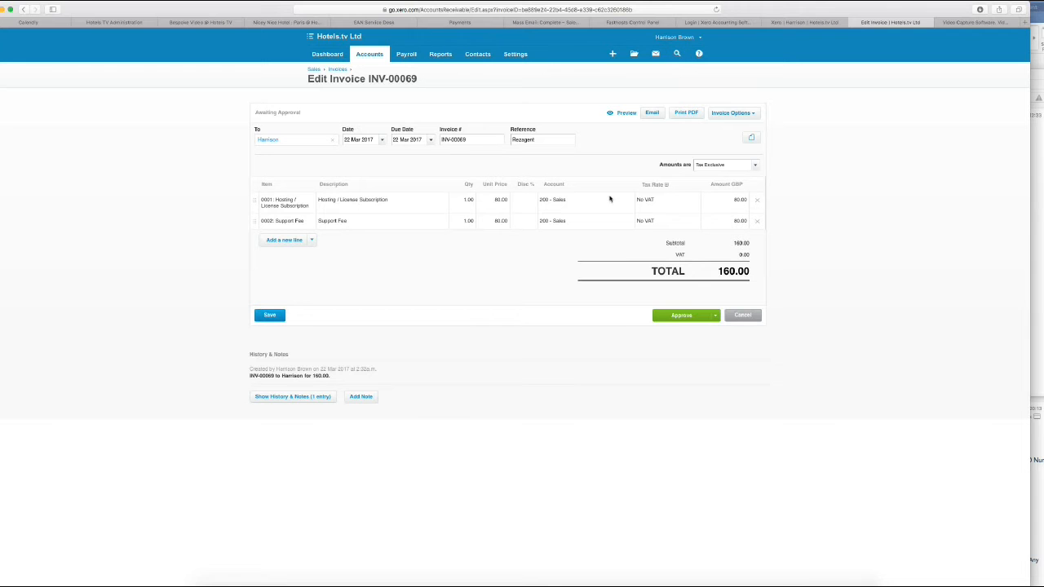
left_click(652, 114)
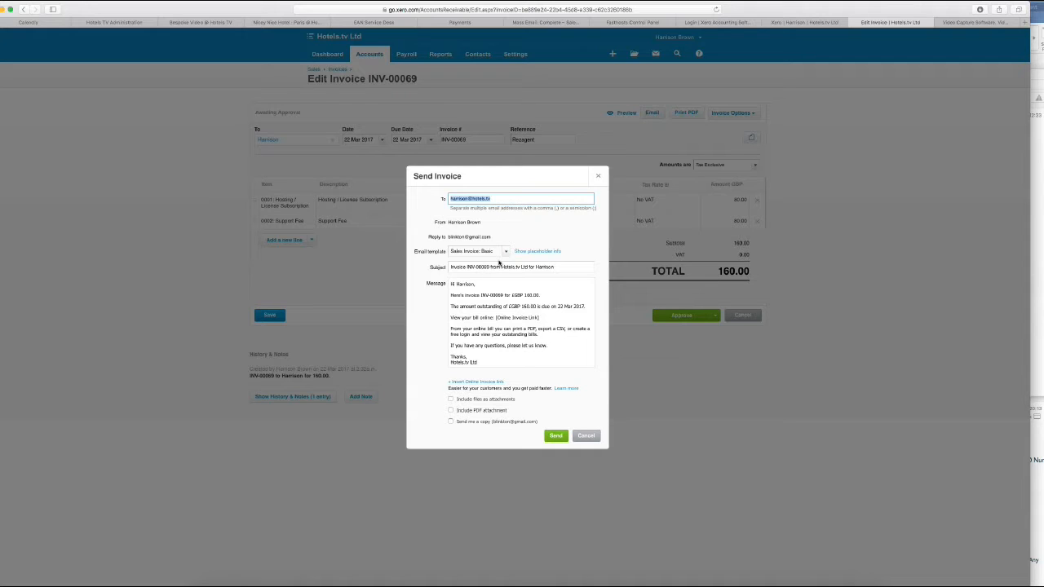
Send the INV-00069 e-mail with its files and a PDF copy attached
left_click(556, 436)
left_click(450, 398)
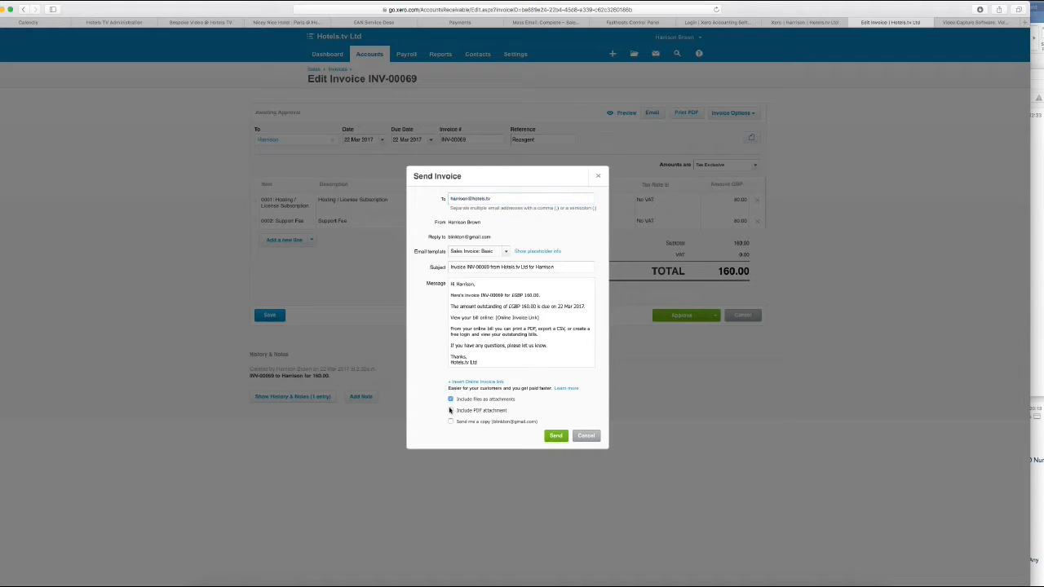
left_click(450, 410)
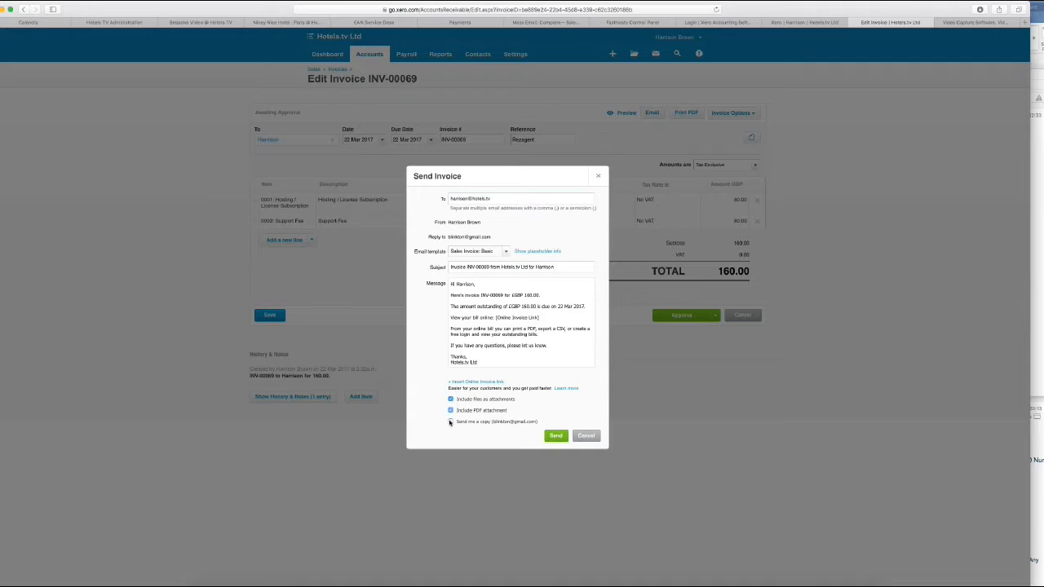
left_click(555, 437)
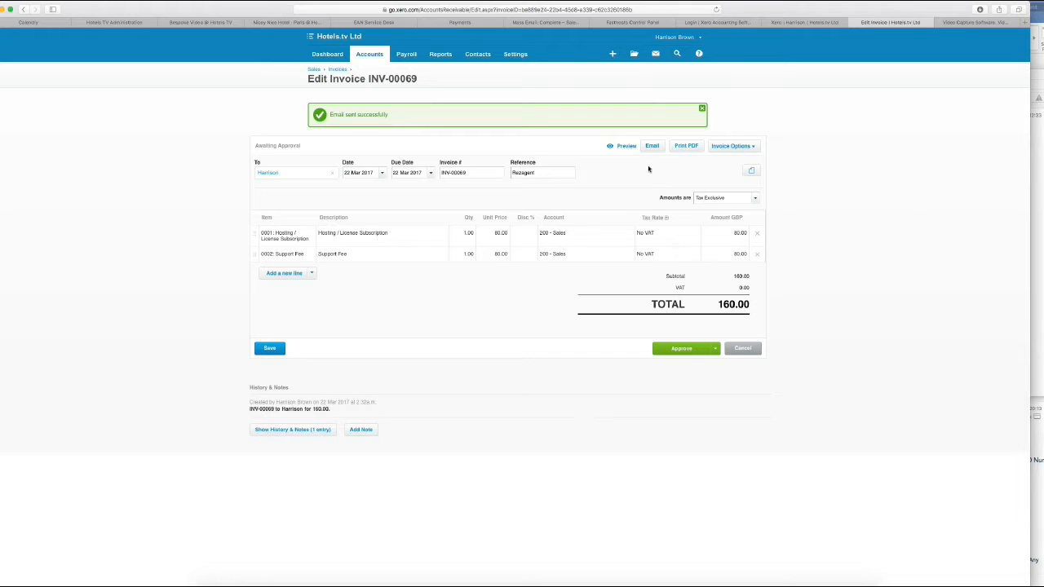
Go to the Sales overview from the Accounts menu and list invoices awaiting approval
left_click(371, 55)
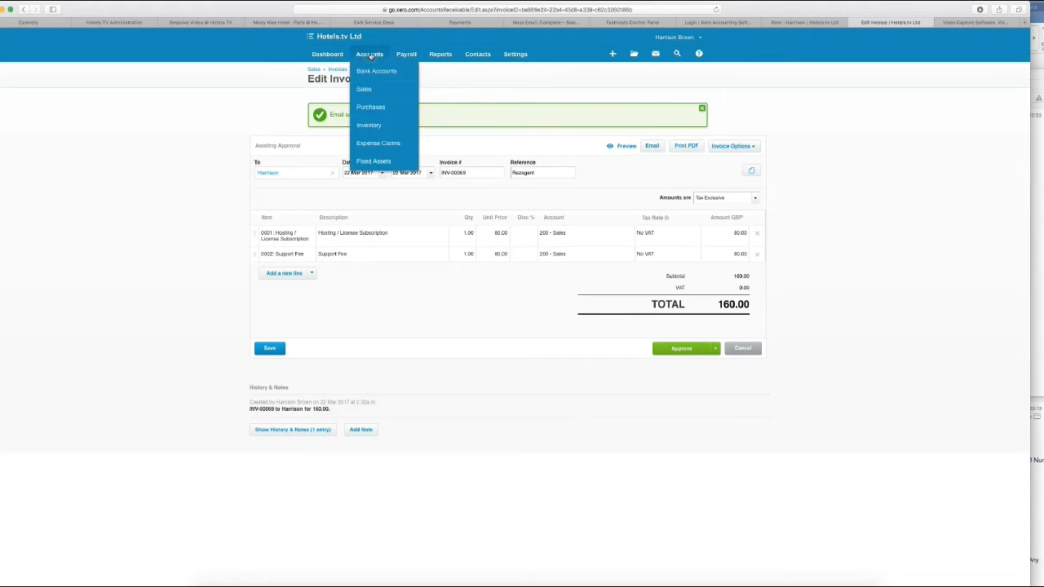
left_click(366, 74)
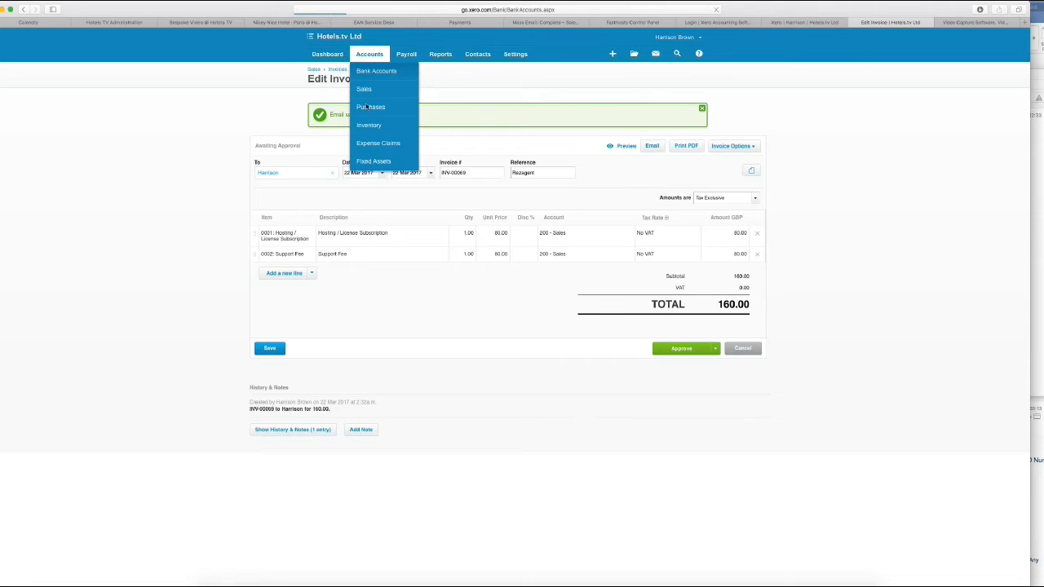
left_click(367, 54)
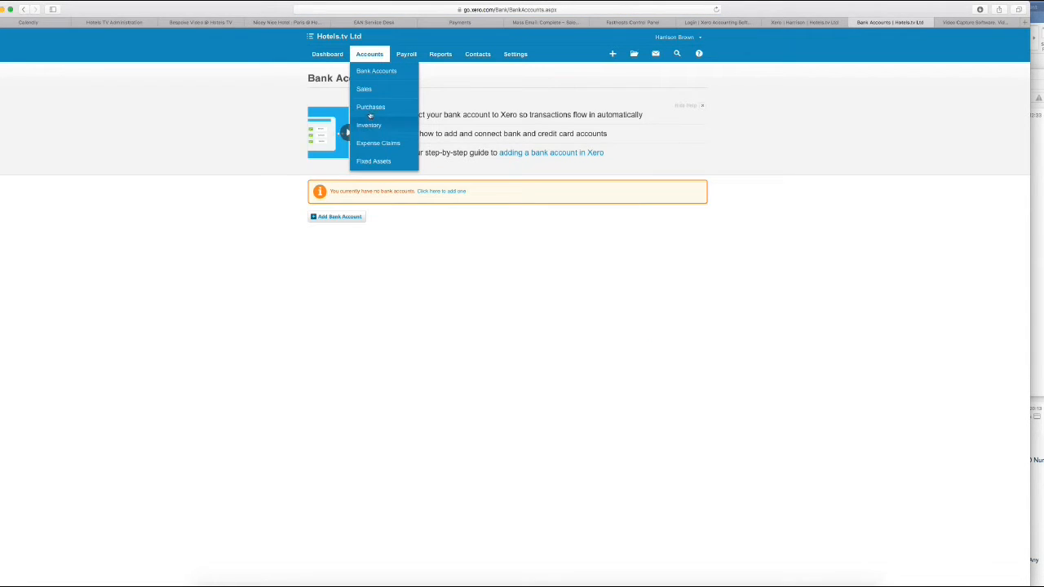
left_click(364, 90)
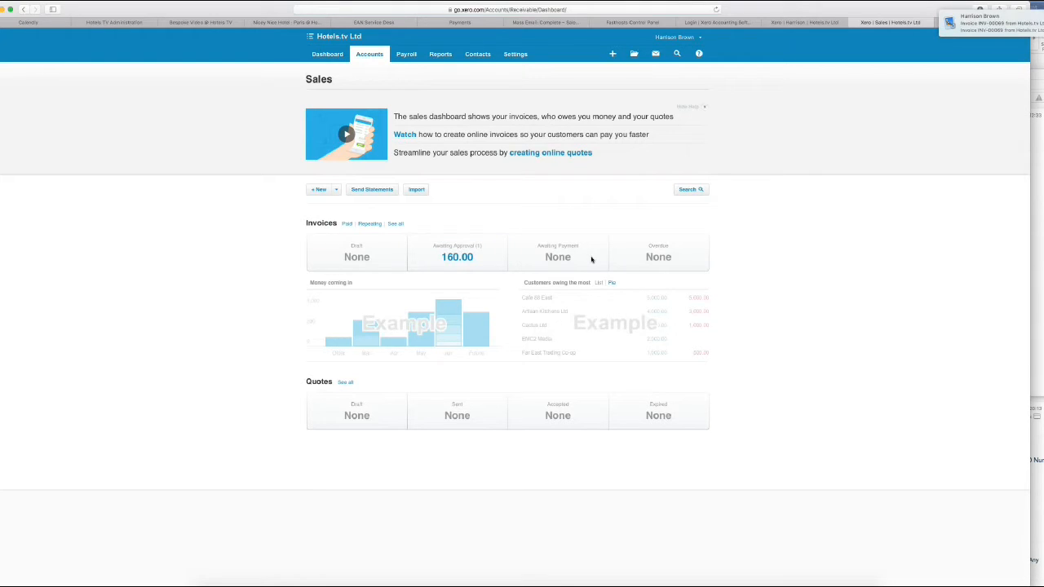
left_click(436, 252)
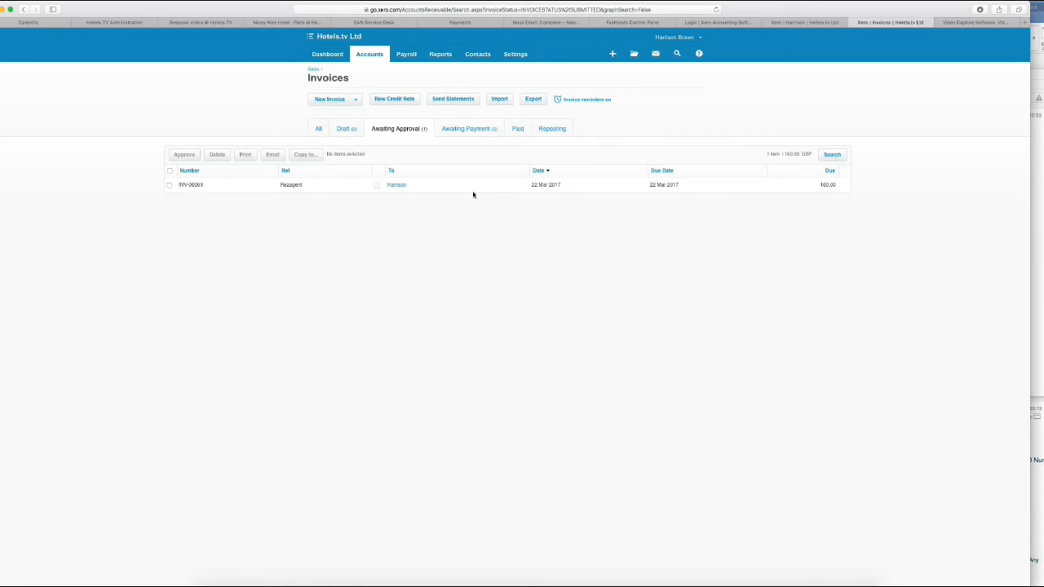
Check the Paid invoices, then reopen INV-00069 from the Awaiting Approval list
left_click(516, 129)
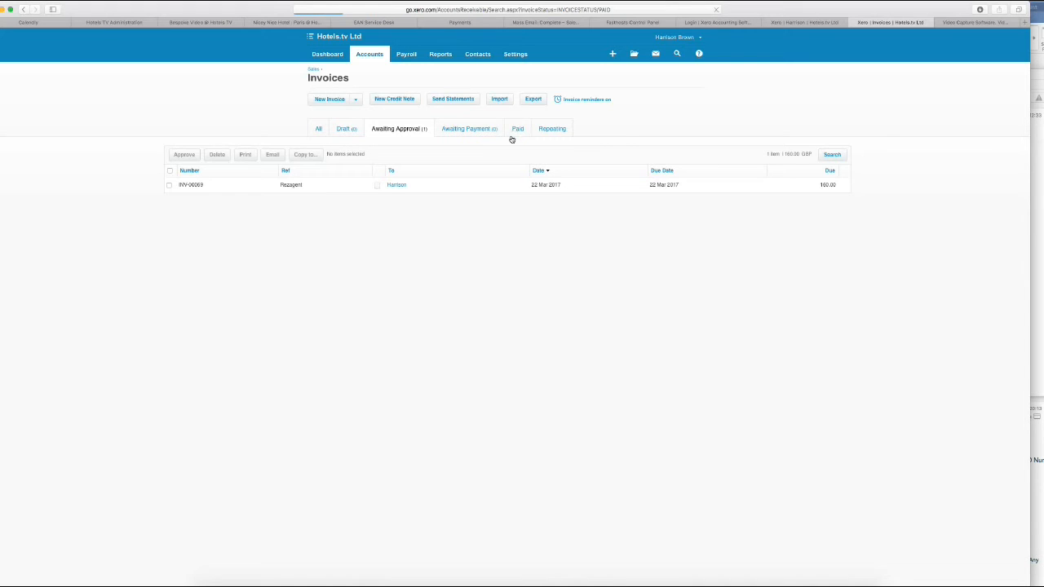
left_click(387, 129)
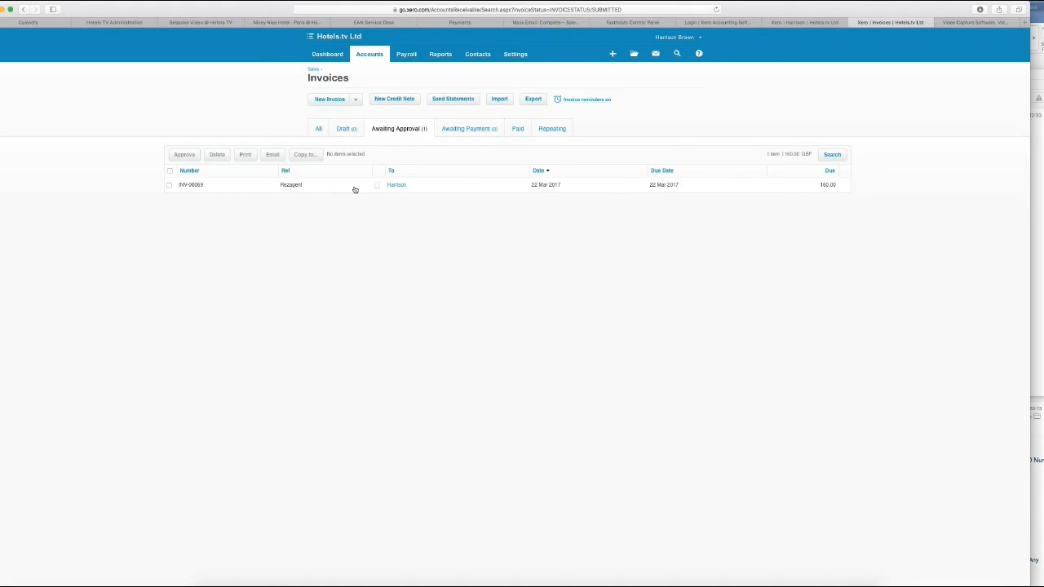
left_click(169, 185)
left_click(168, 186)
left_click(395, 185)
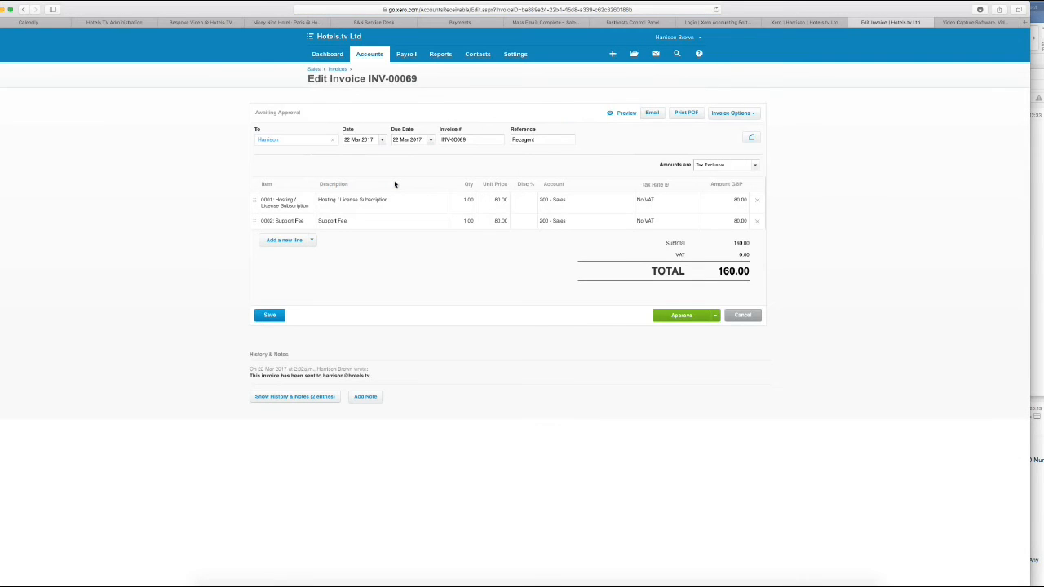
left_click(369, 53)
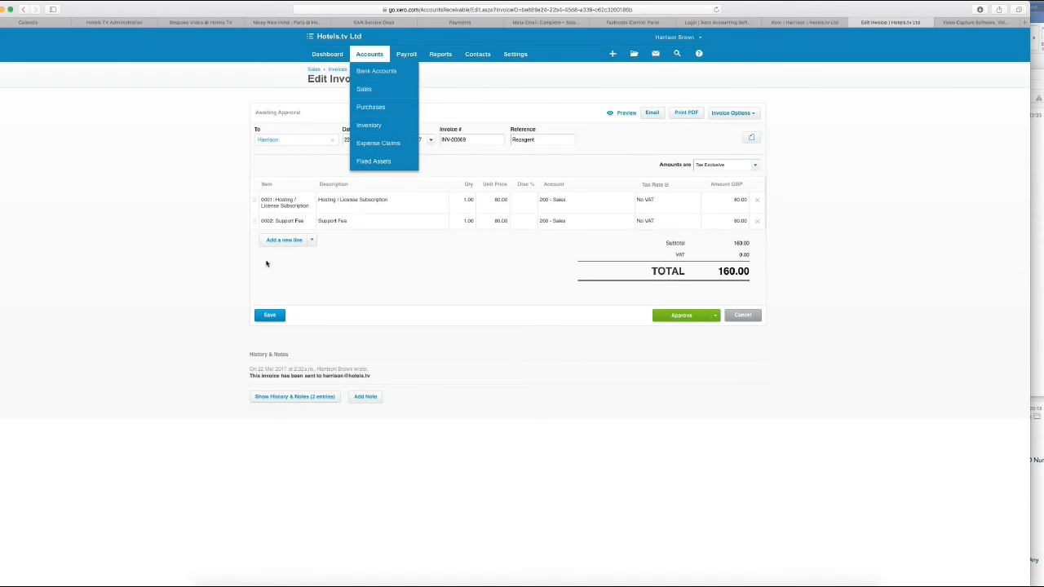
left_click(143, 259)
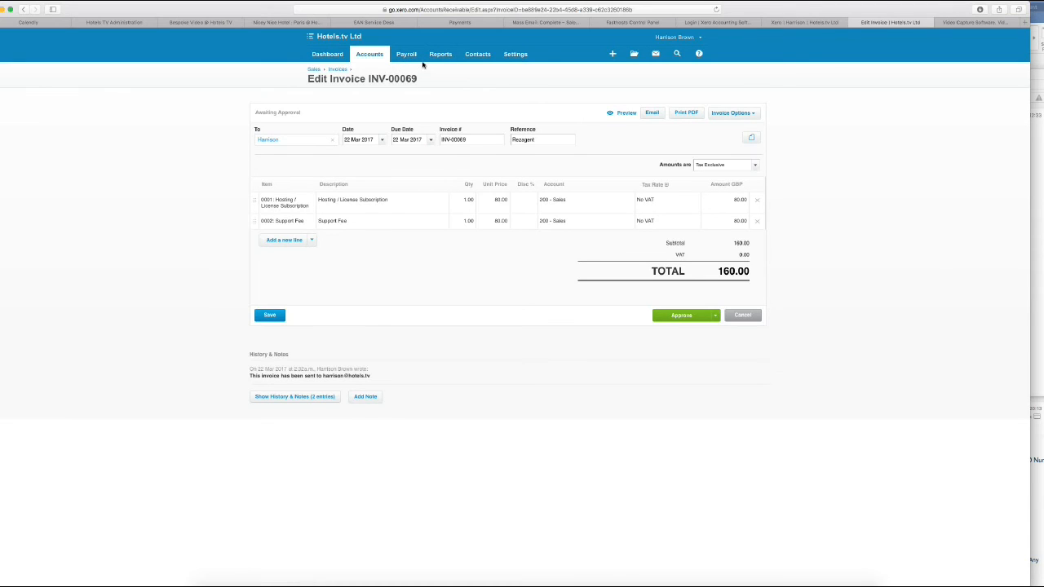
View the Customers contact list, then switch to the Hotels.tv Ltd dashboard
left_click(477, 55)
left_click(479, 88)
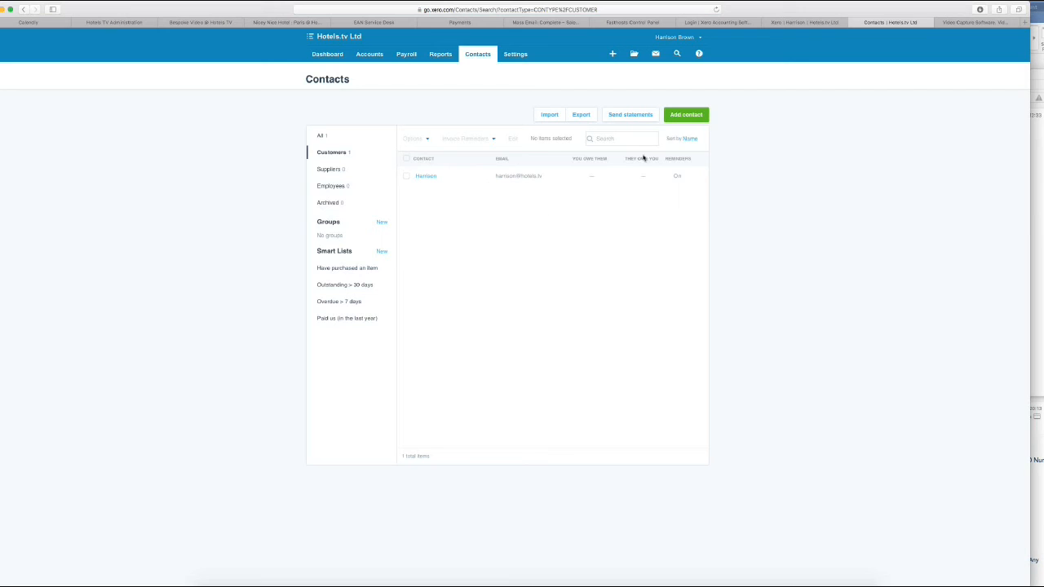
left_click(328, 55)
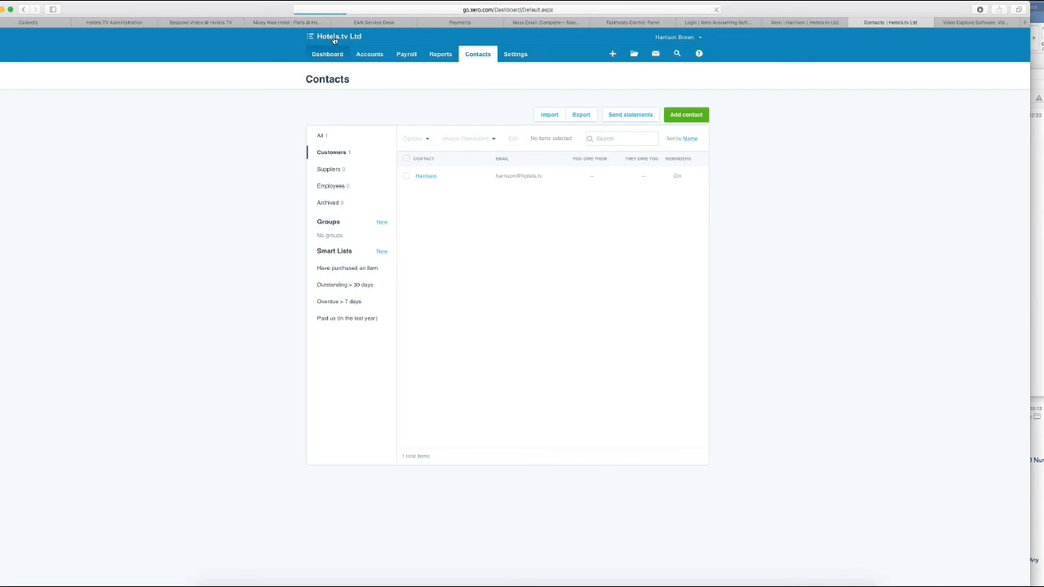